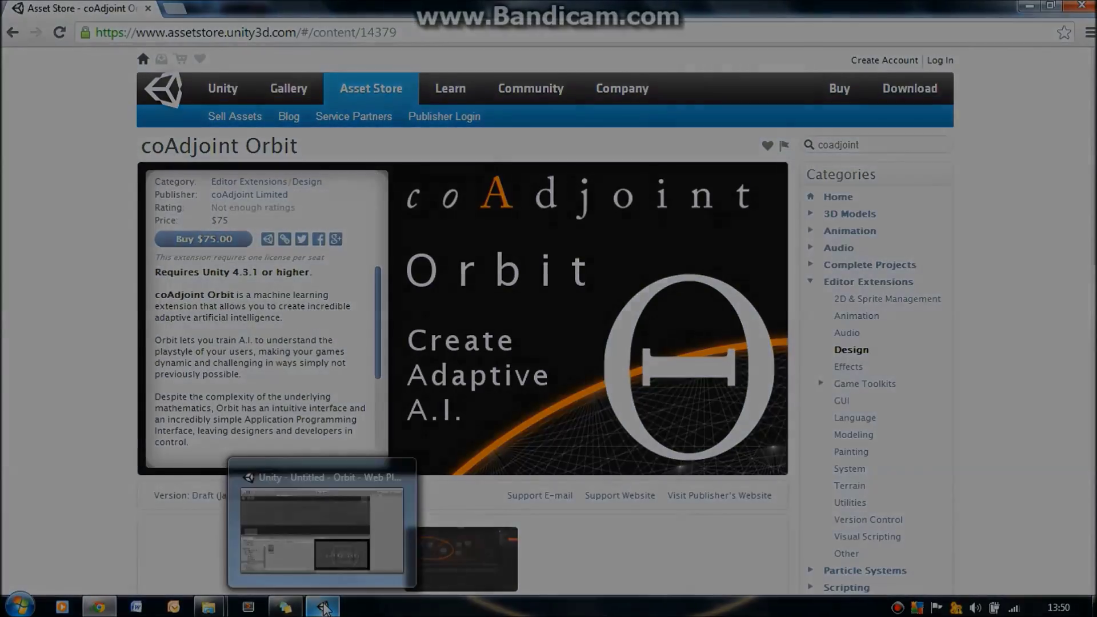
- Leave the coAdjoint Orbit Asset Store page and bring the Unity editor to the front
left_click(324, 607)
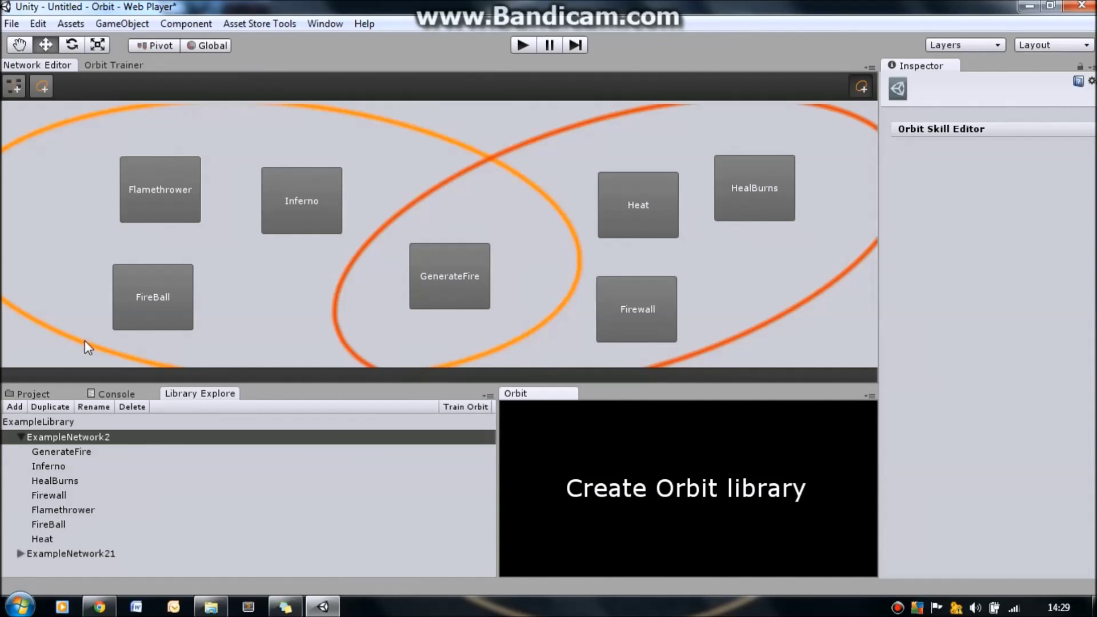
- In the Project panel, start a new Orbit Skill Library, then cancel its setup without creating one
left_click(17, 395)
left_click(36, 409)
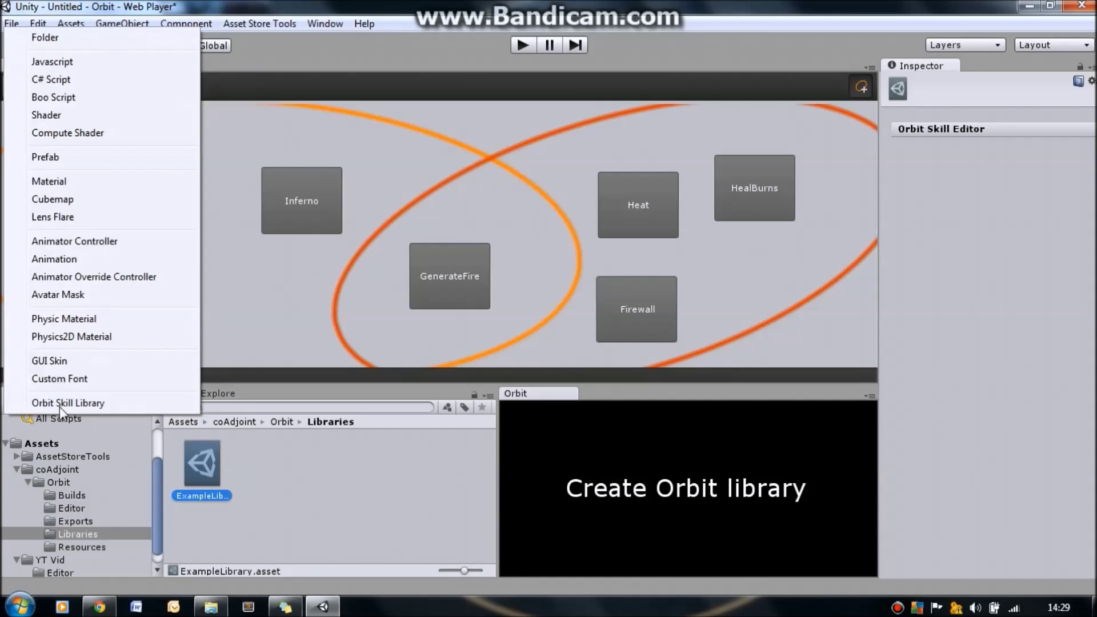
left_click(104, 404)
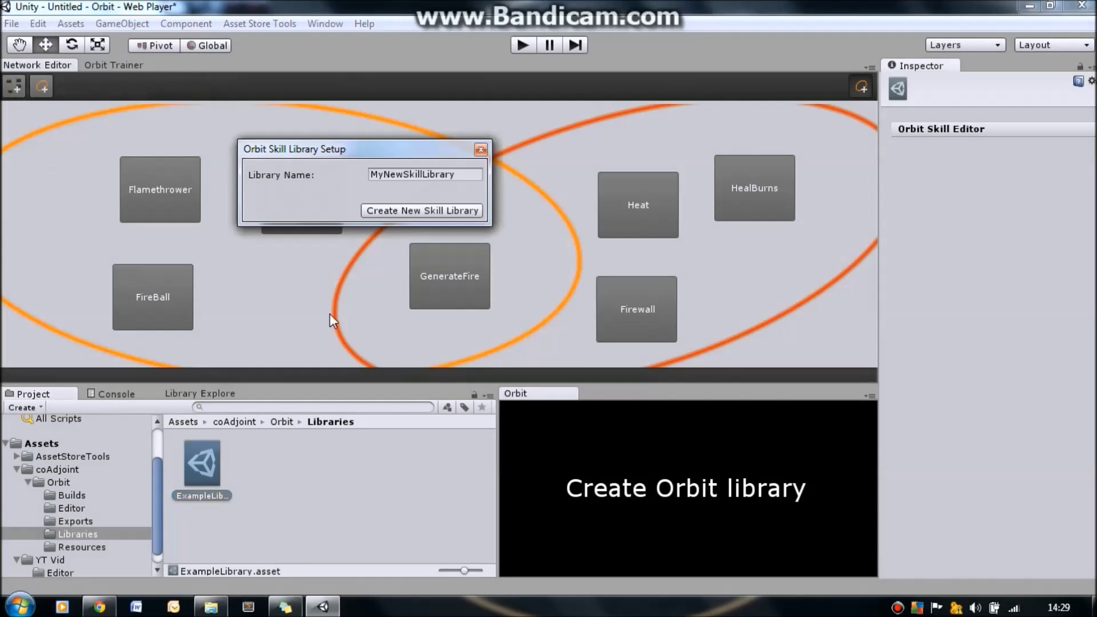
left_click(481, 150)
left_click(224, 458)
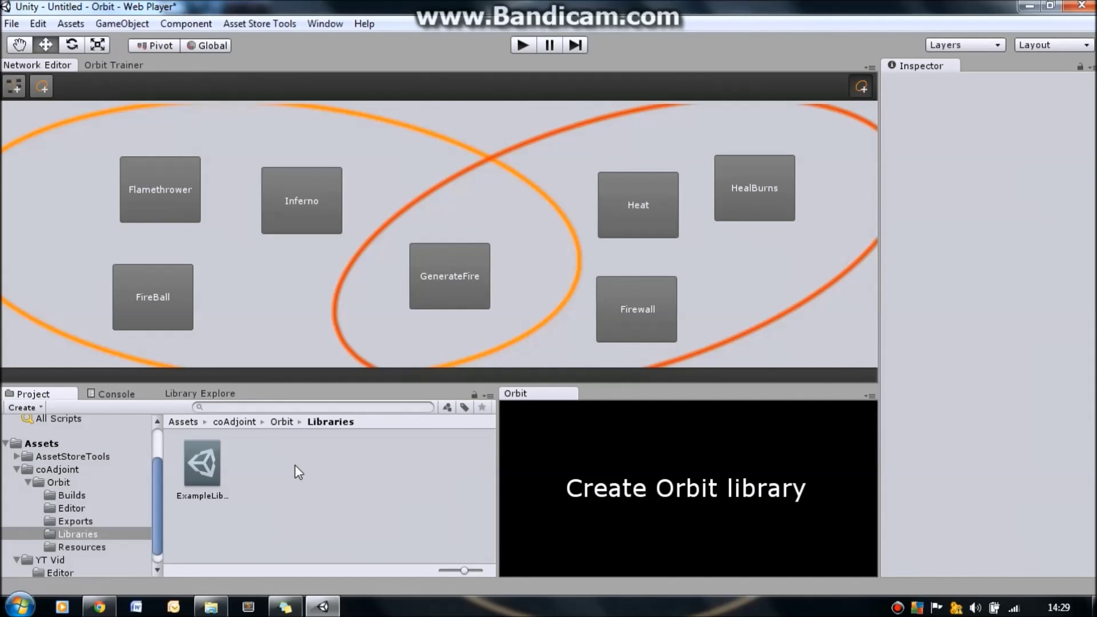
- In Library Explore, inspect the Firewall skill, then ExampleNetwork2 and ExampleNetwork21 on the canvas
left_click(183, 392)
left_click(183, 492)
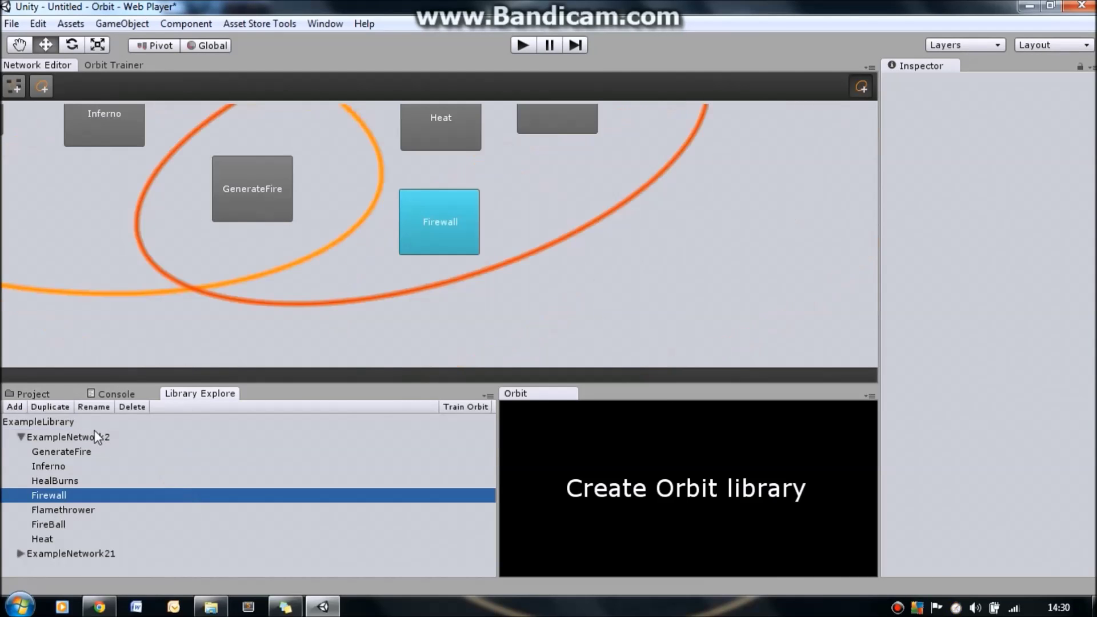
left_click(286, 268)
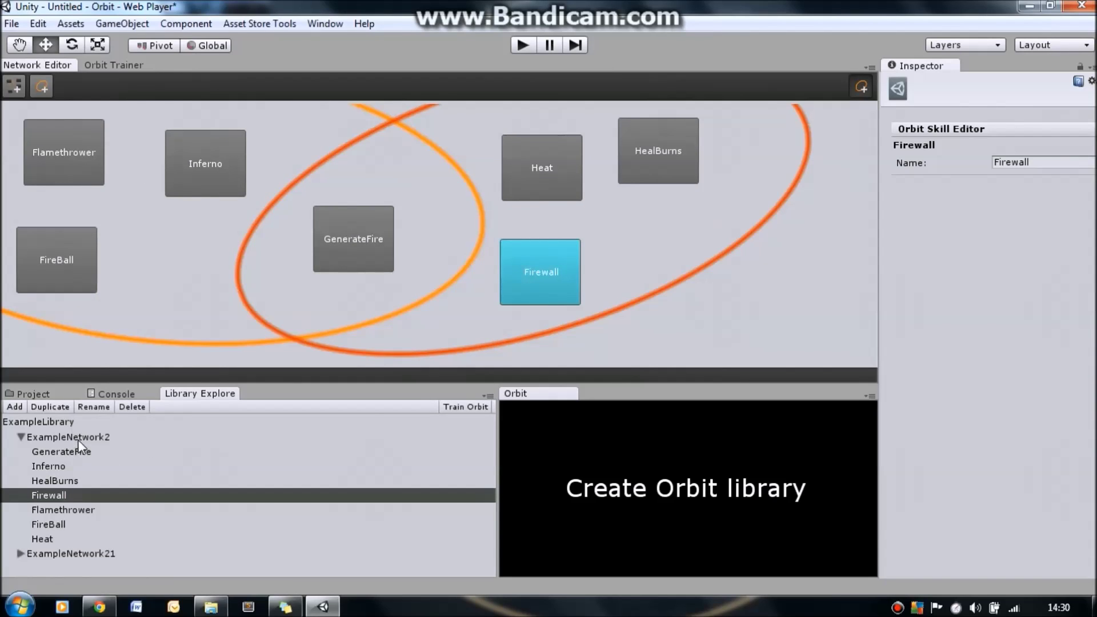
left_click(85, 437)
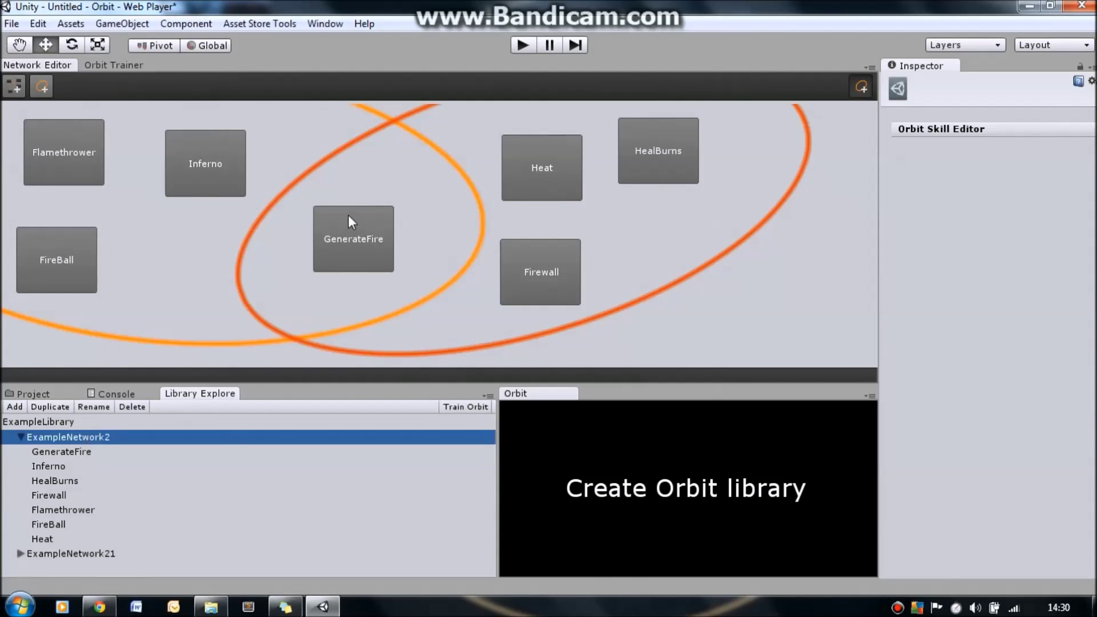
left_click(89, 553)
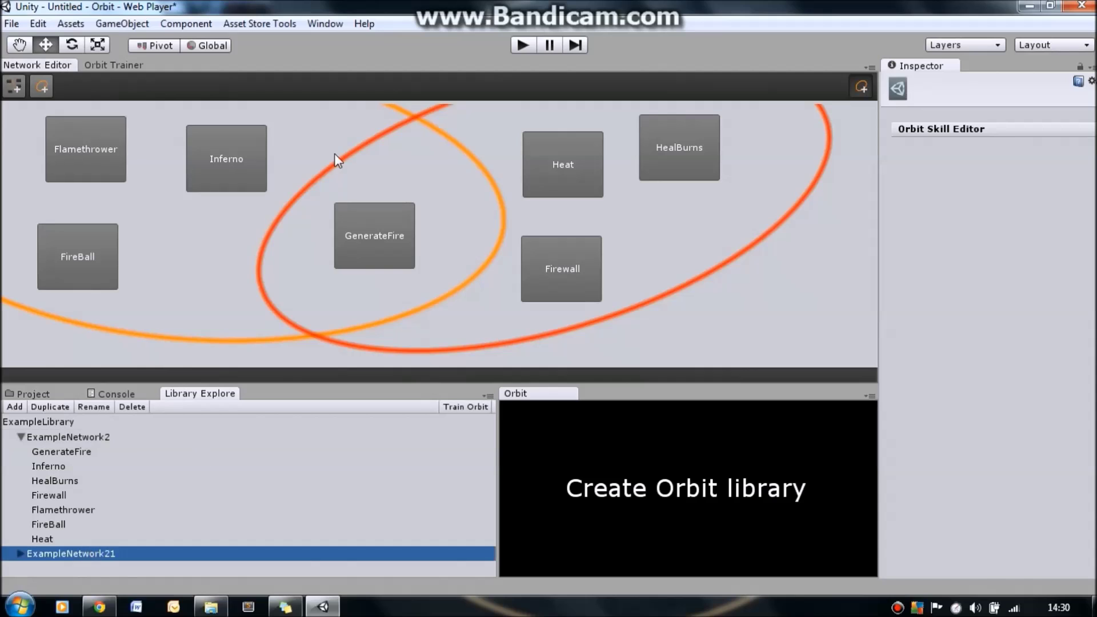
left_click_drag(319, 156, 412, 208)
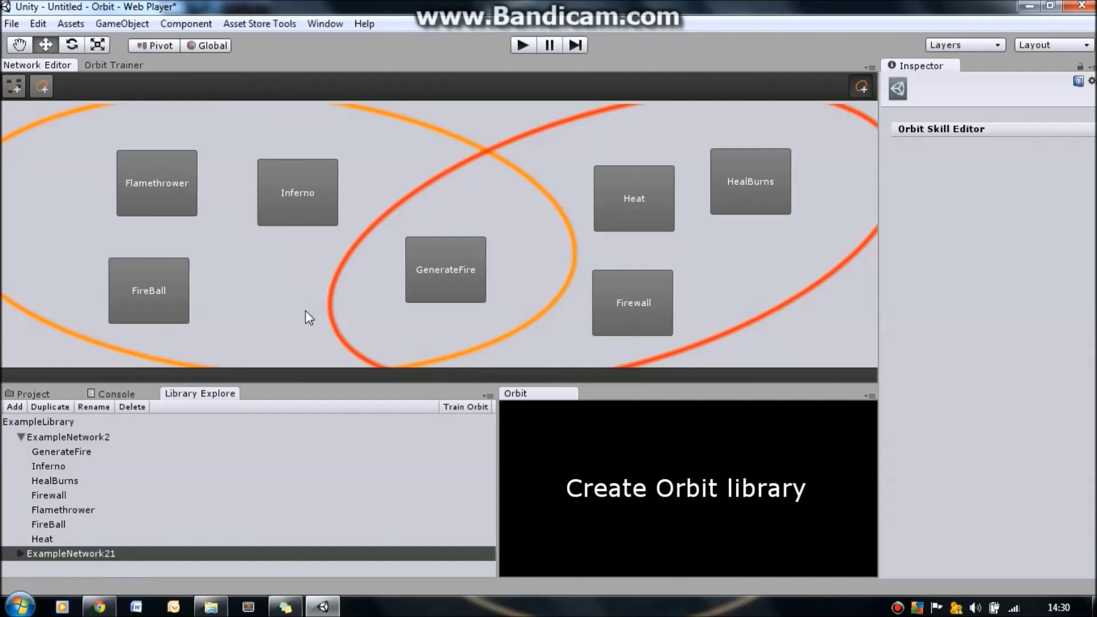
left_click_drag(305, 311, 283, 298)
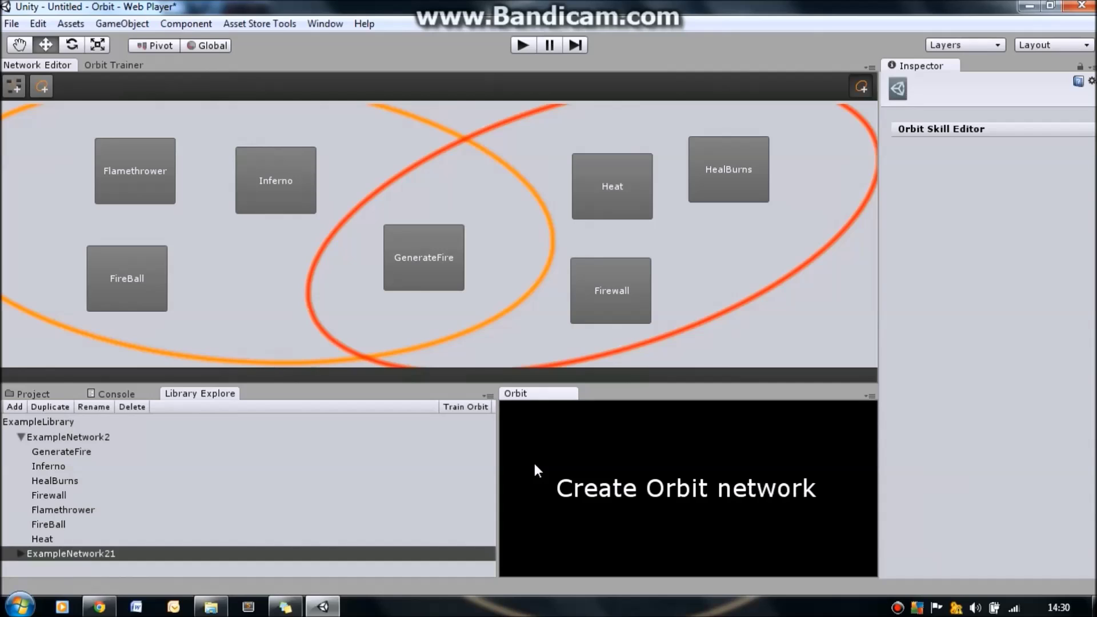
left_click(75, 422)
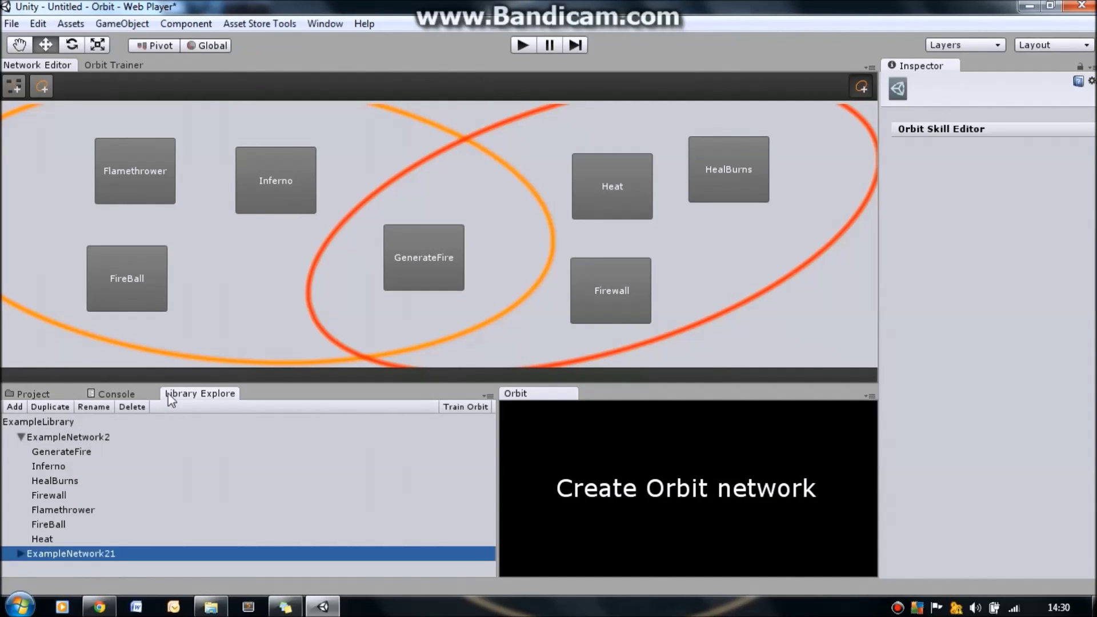
left_click(15, 406)
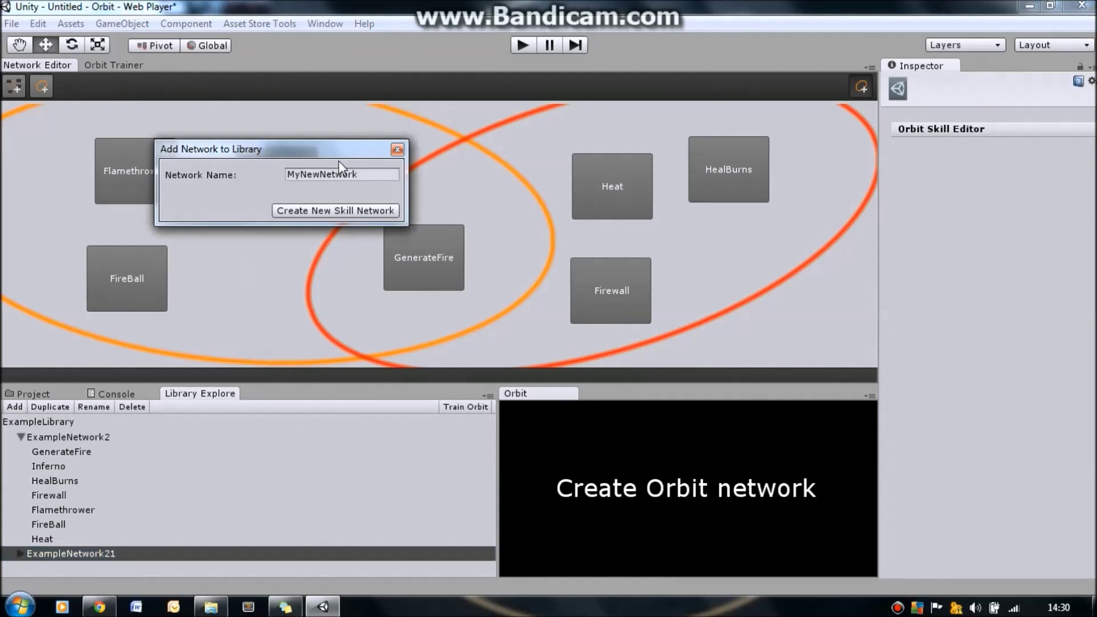
left_click(397, 150)
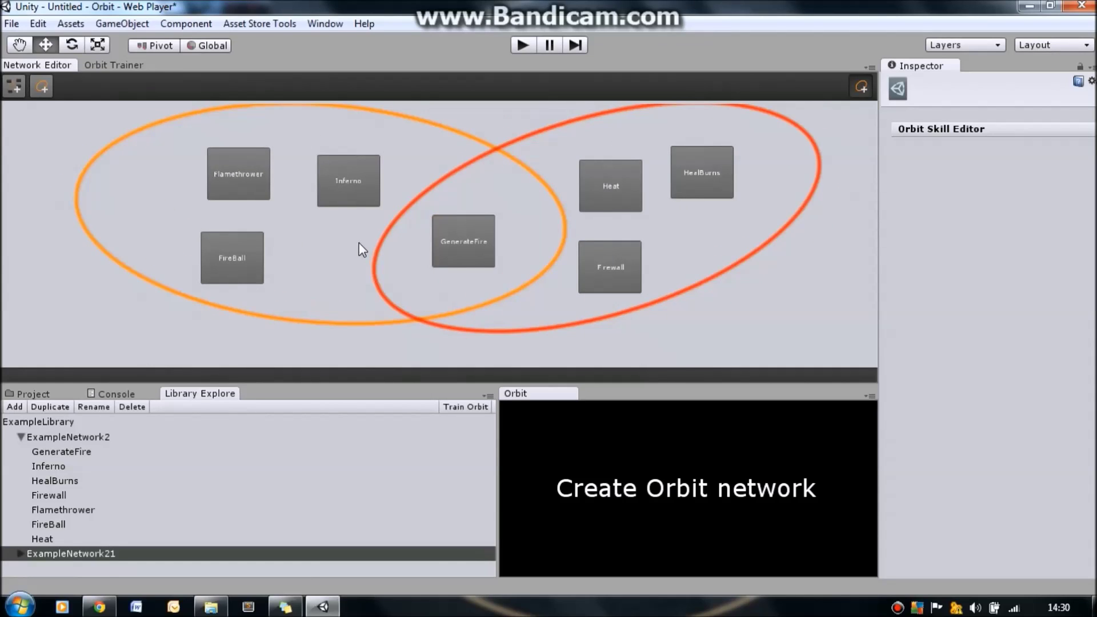
- Drag the Inferno node clear of Flamethrower and inspect the orange group's four skills
left_click(348, 194)
left_click_drag(361, 149, 365, 170)
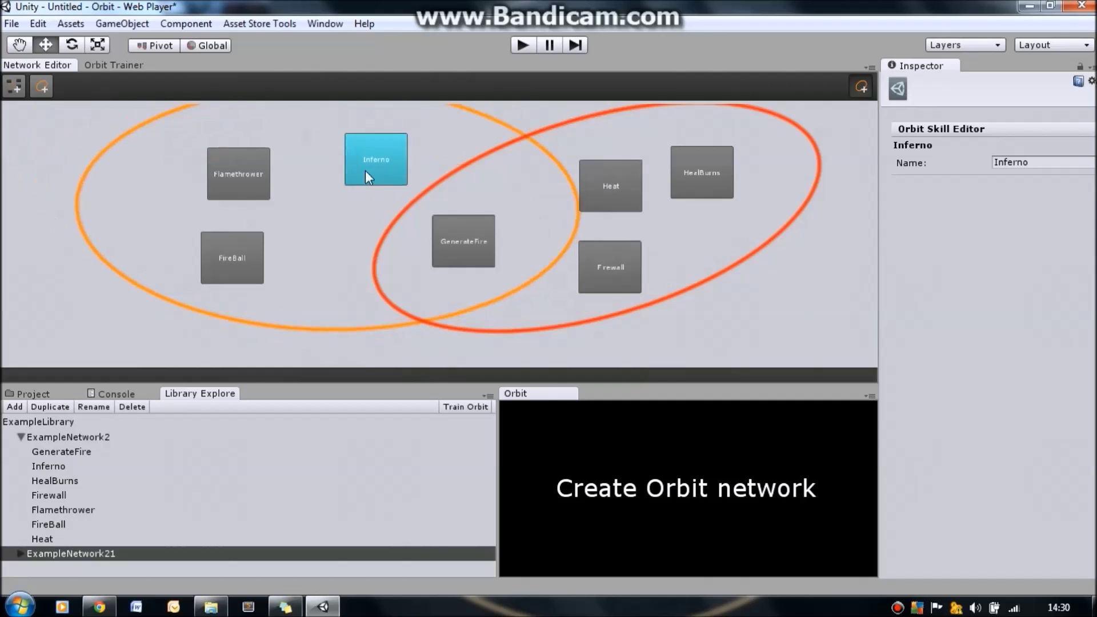
left_click(303, 258)
left_click(277, 328)
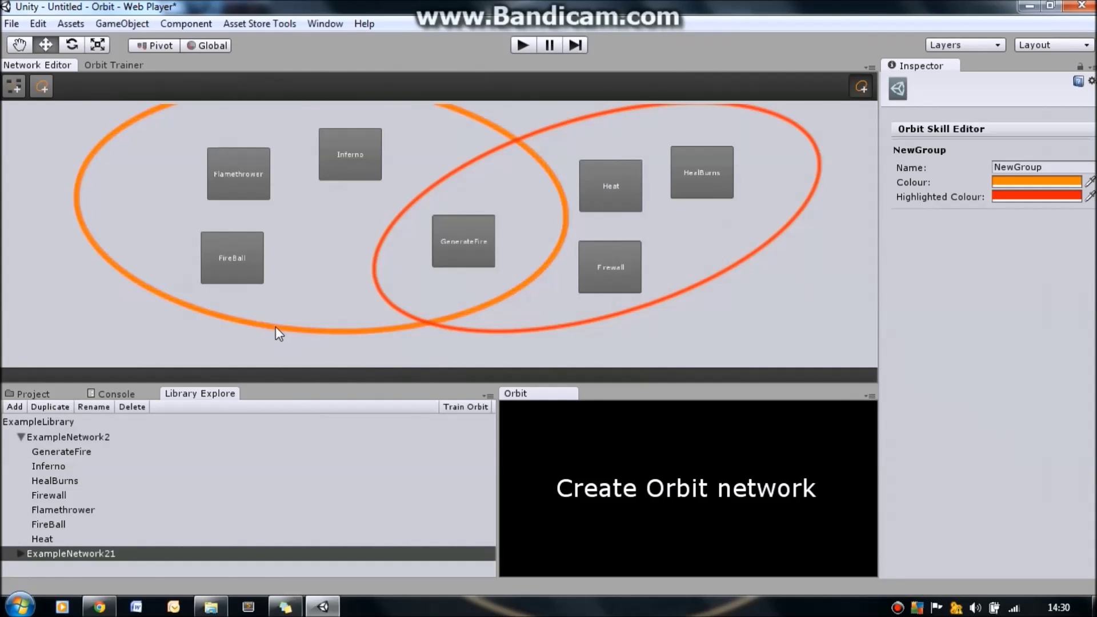
left_click(276, 328)
left_click(331, 251)
- Reposition the network view and select Inferno to check its name
left_click_drag(318, 258, 303, 274)
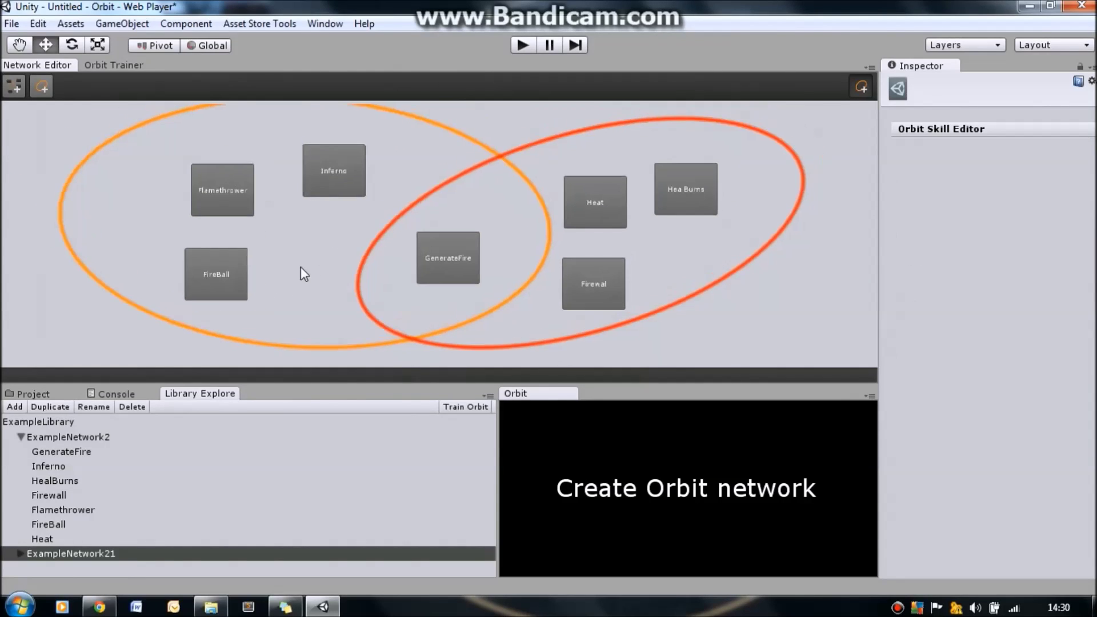
scroll(354, 276, "up", 4)
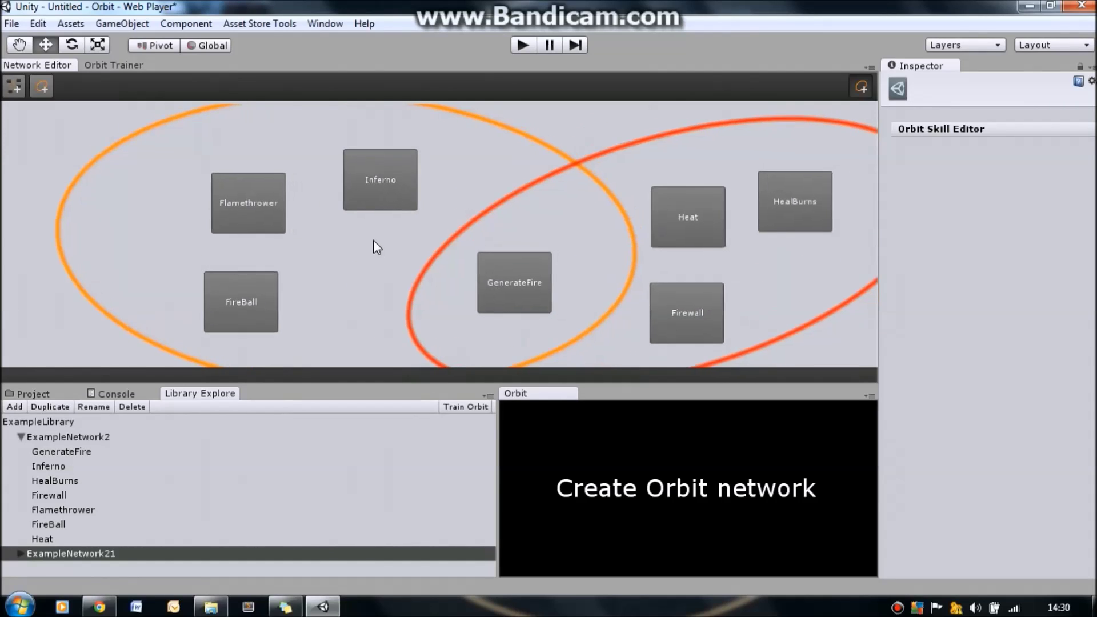
scroll(404, 241, "down", 3)
left_click_drag(404, 231, 414, 245)
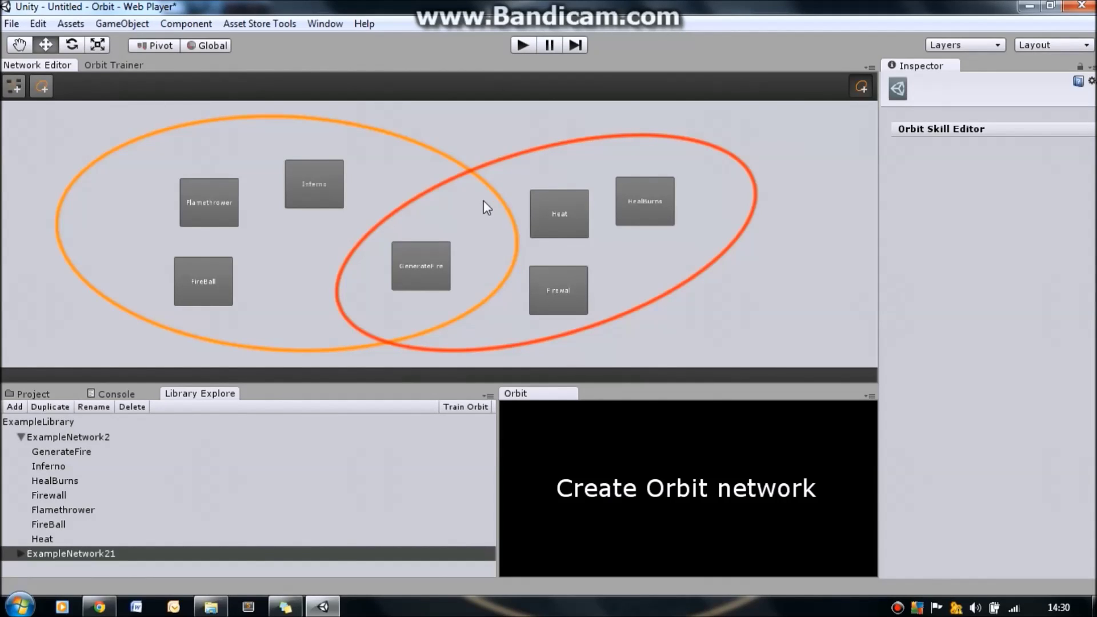
scroll(464, 264, "up", 3)
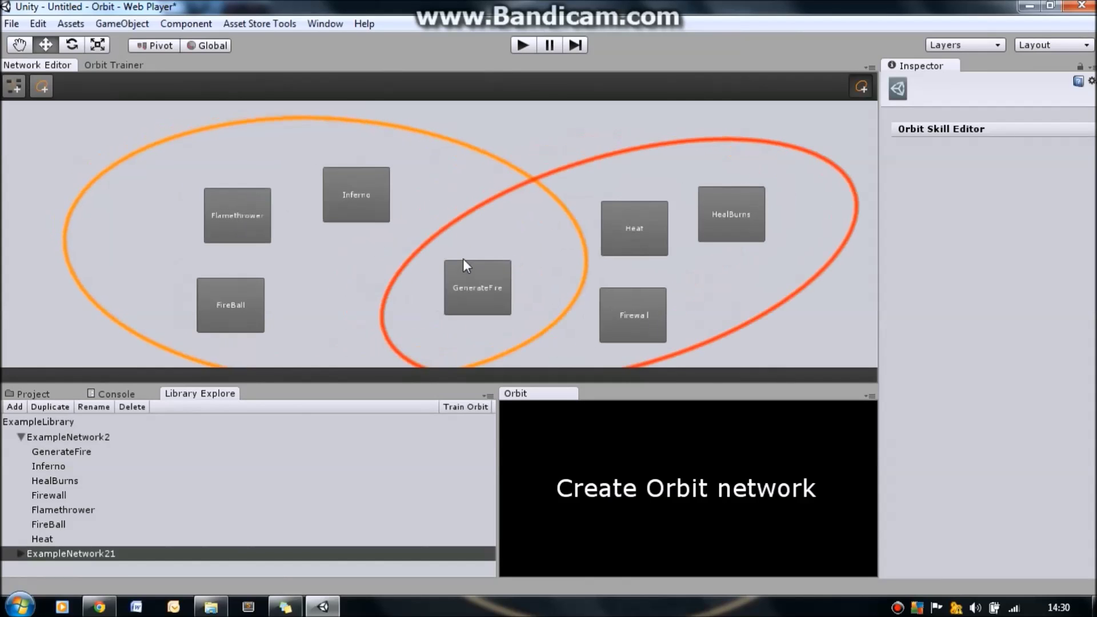
left_click_drag(545, 234, 498, 196)
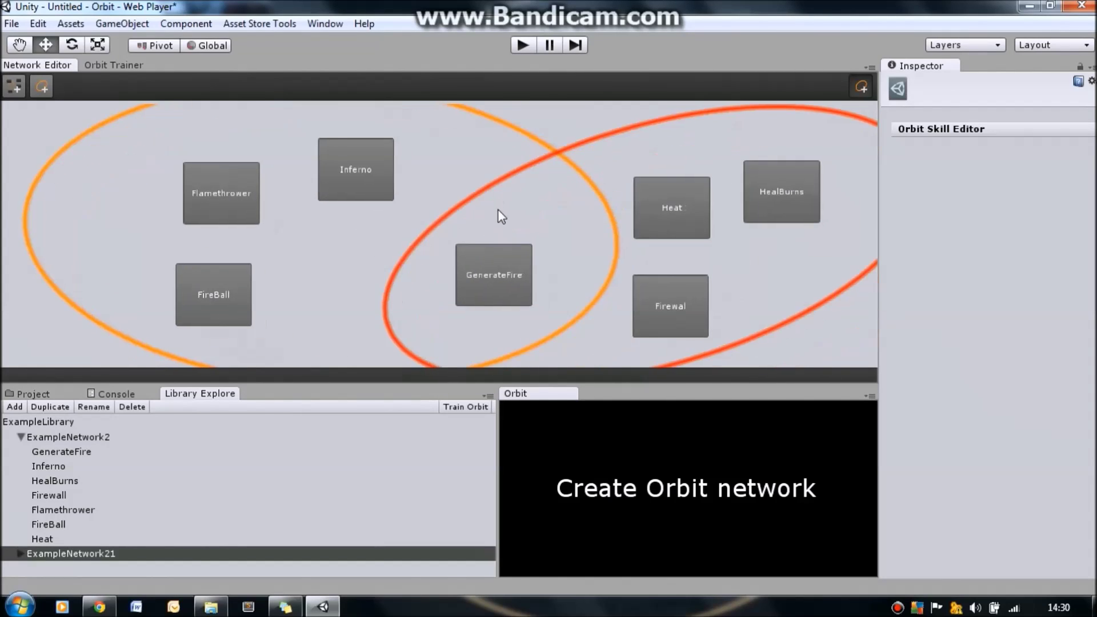
scroll(498, 210, "up", 2)
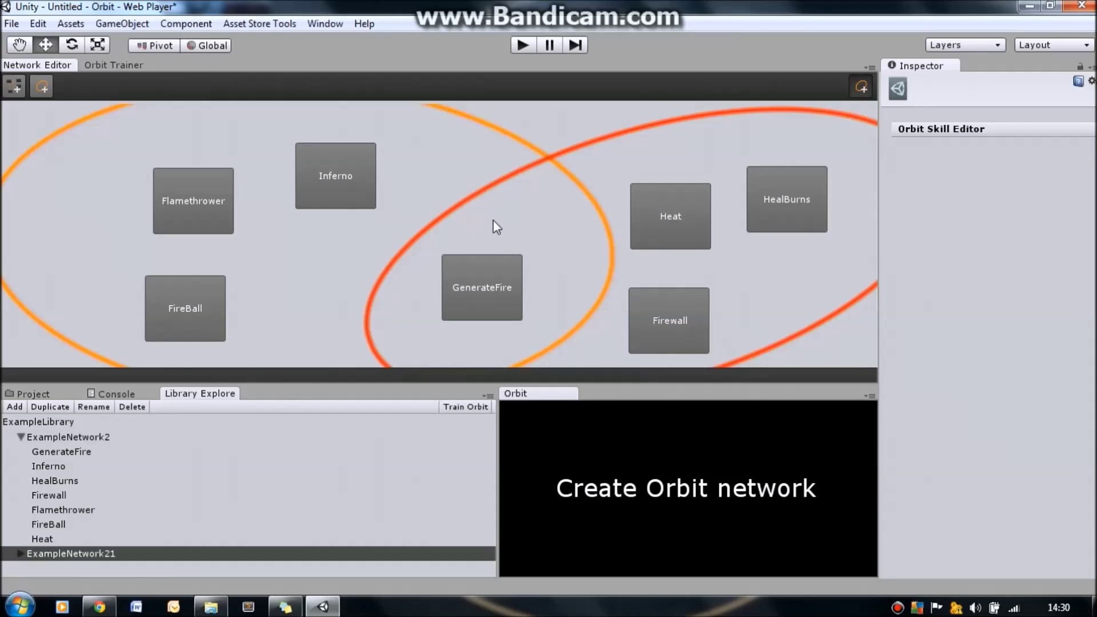
left_click(335, 194)
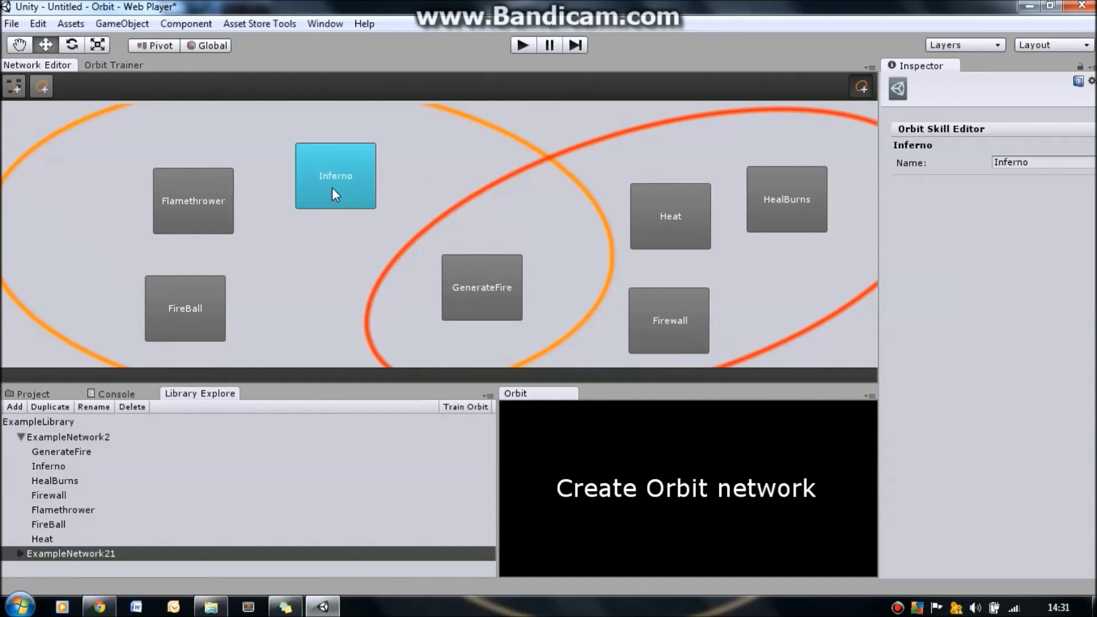
left_click(484, 141)
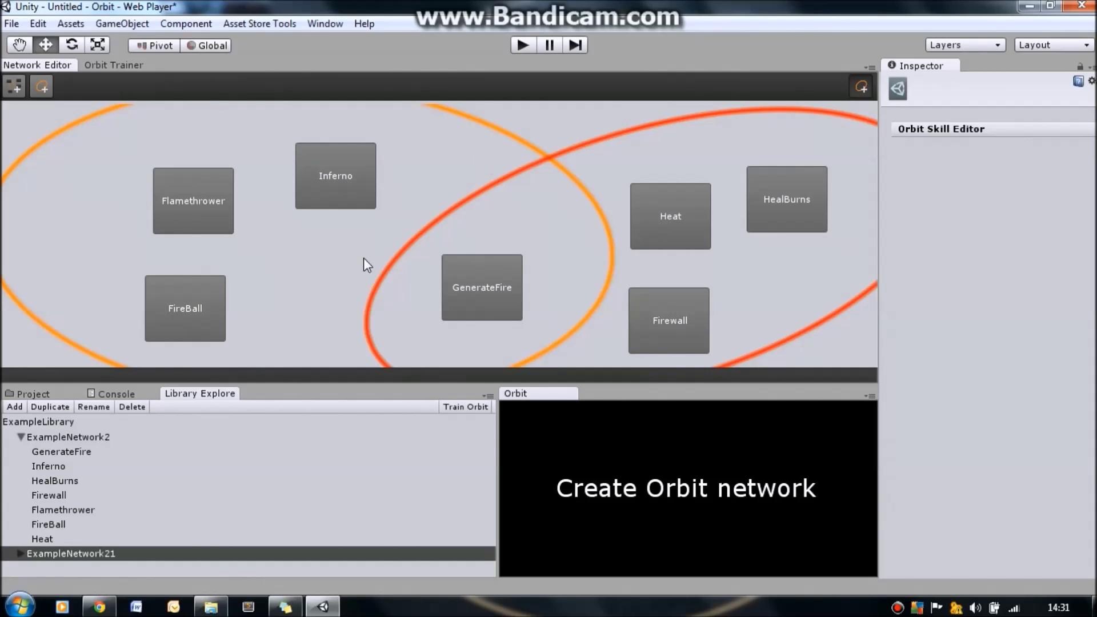
left_click(335, 197)
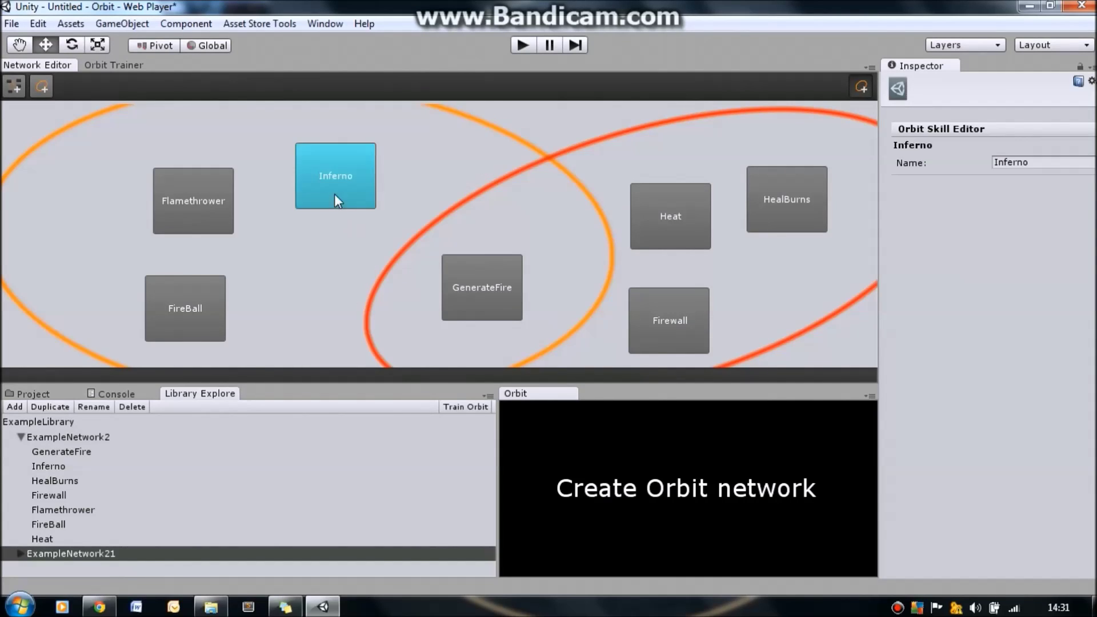
left_click(258, 184)
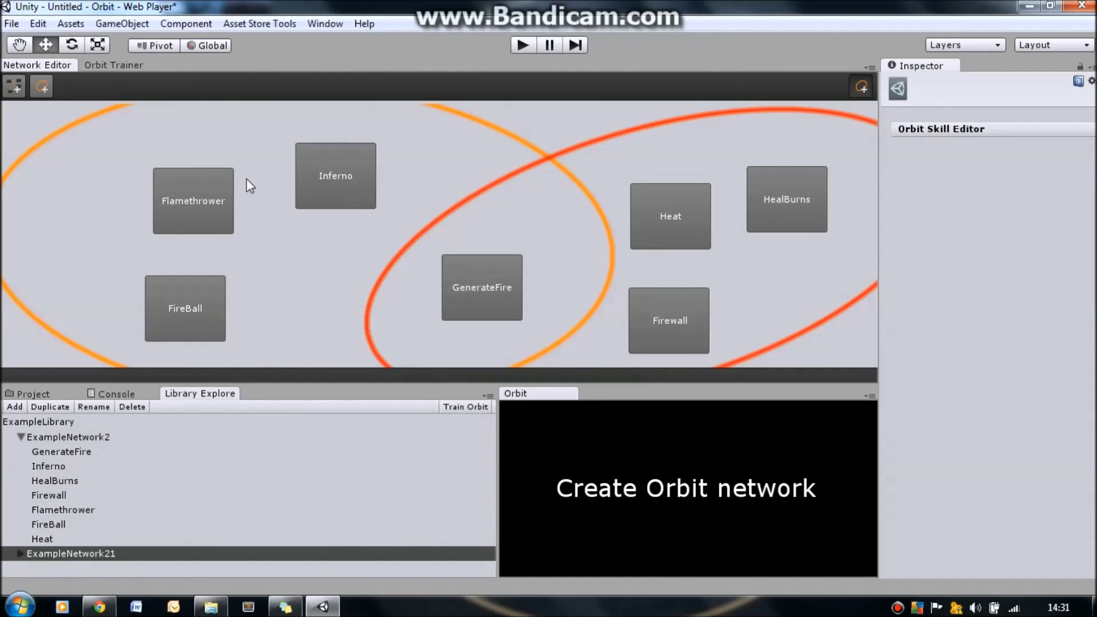
- Advance the Orbit walkthrough to 'Train Orbit network'
scroll(400, 170, "down", 1)
middle_click_drag(400, 157, 367, 182)
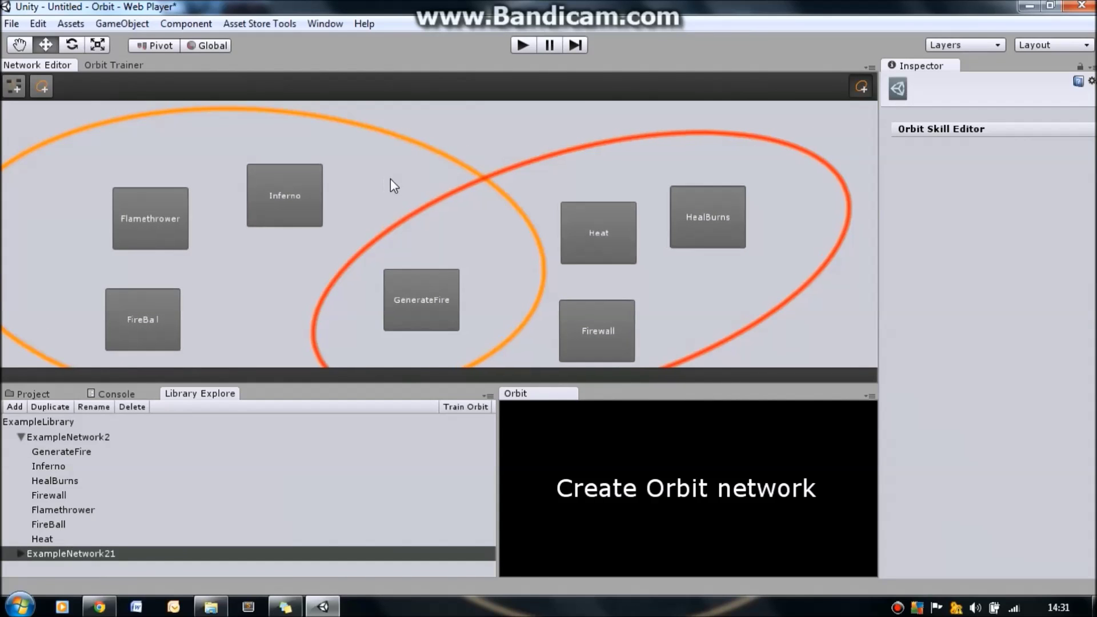
scroll(394, 179, "up", 1)
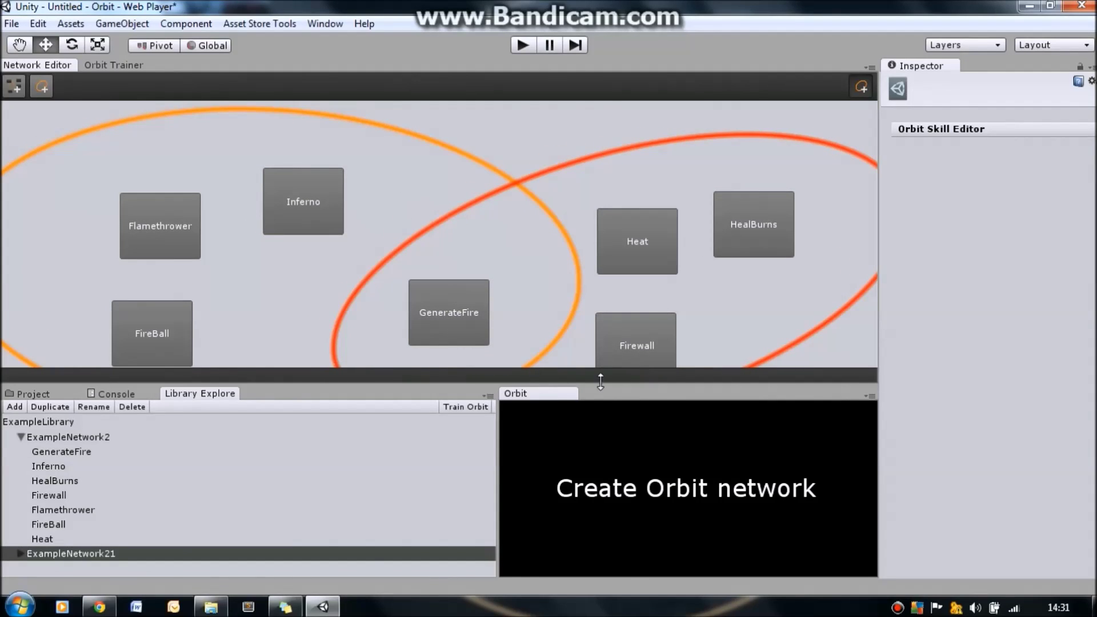
left_click(620, 417)
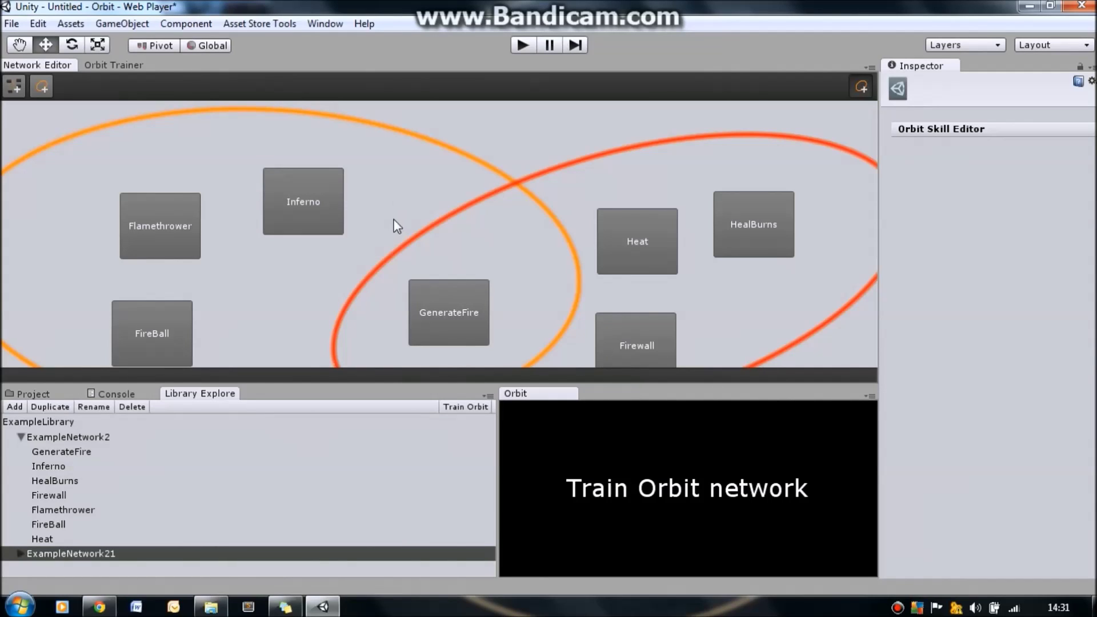
scroll(354, 163, "down", 3)
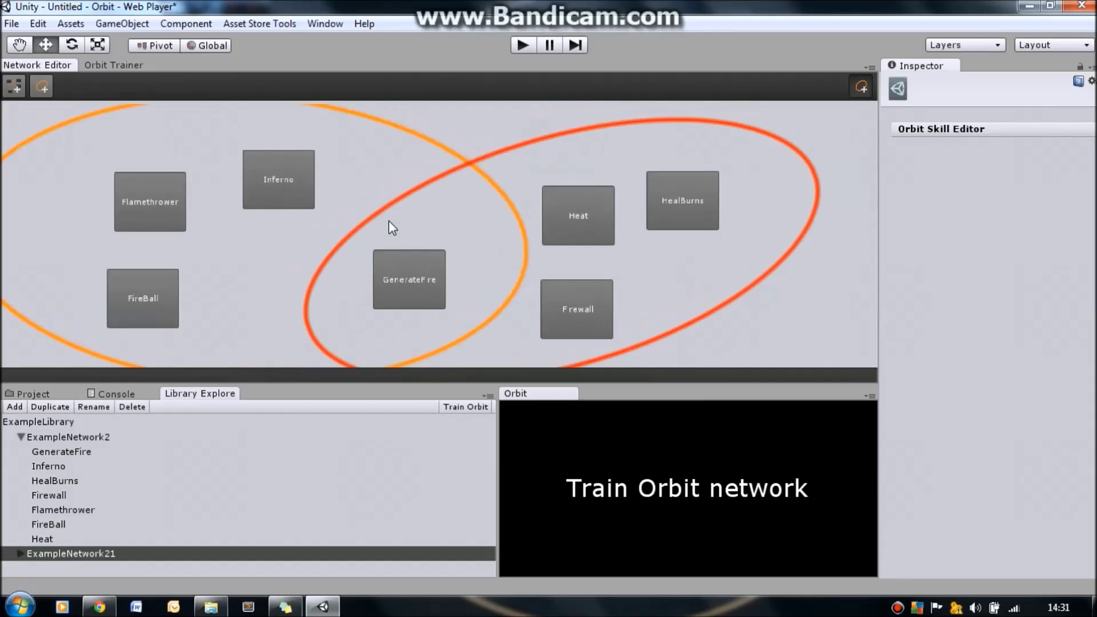
- Start training ExampleNetwork21 in the Orbit Trainer and add a first 'New classification' entry
left_click(114, 65)
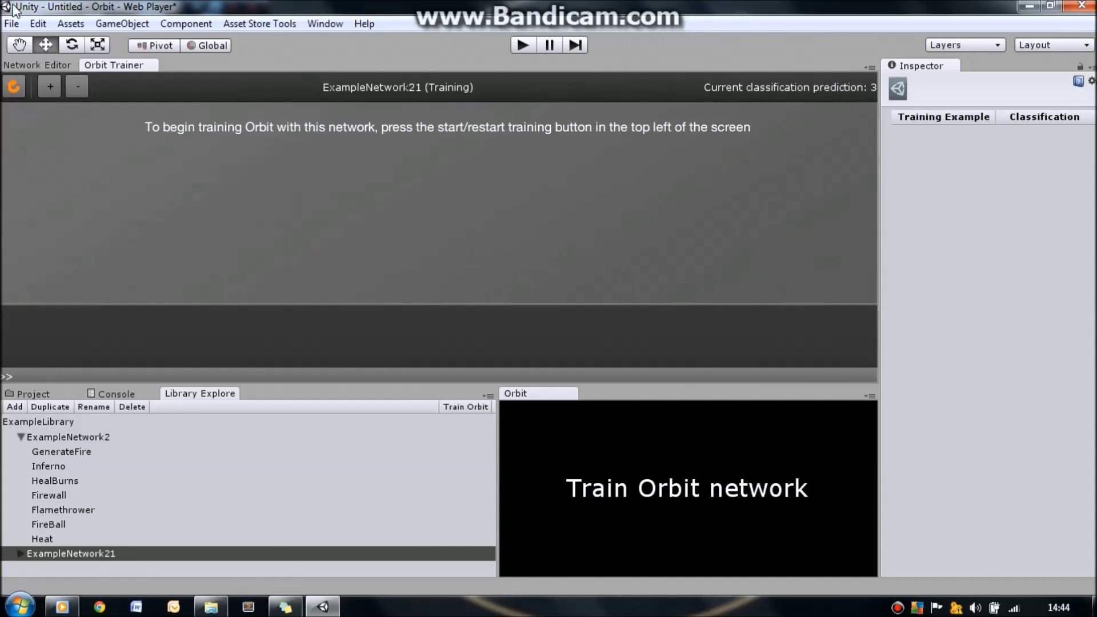
left_click(13, 87)
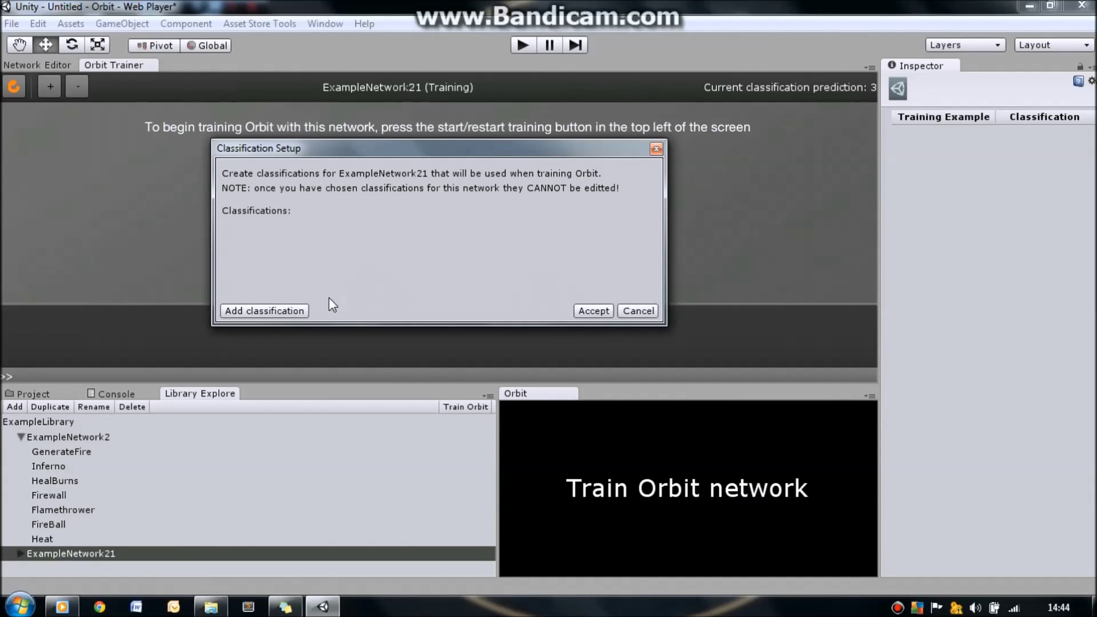
left_click(291, 310)
- Name the classifications Aggressive, Defensive and Neither, then accept them
left_click(326, 232)
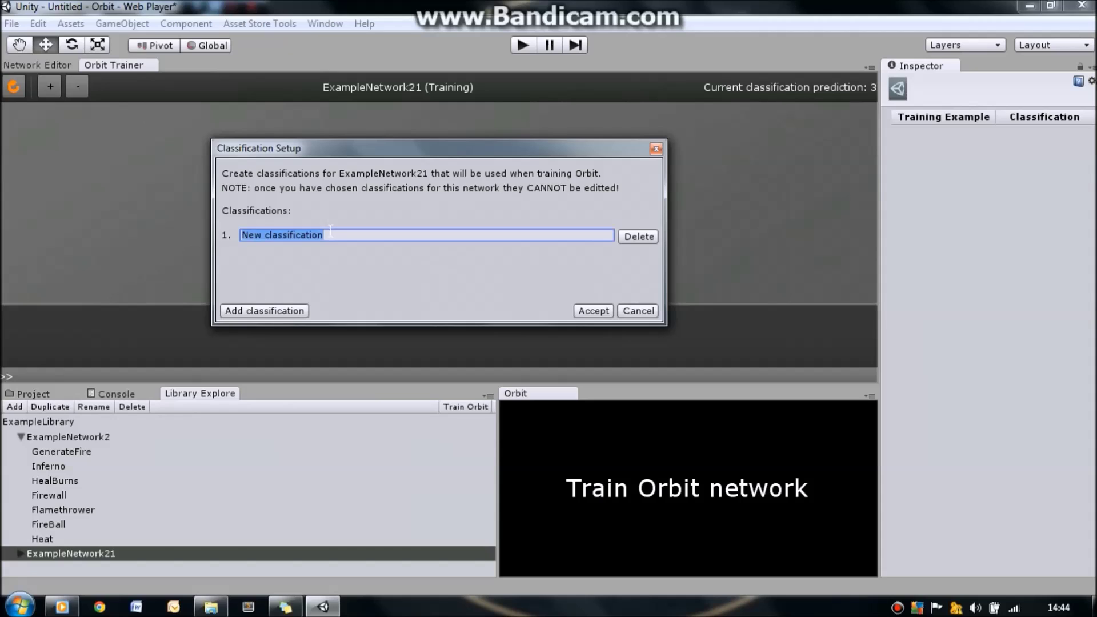
type("Aggressi")
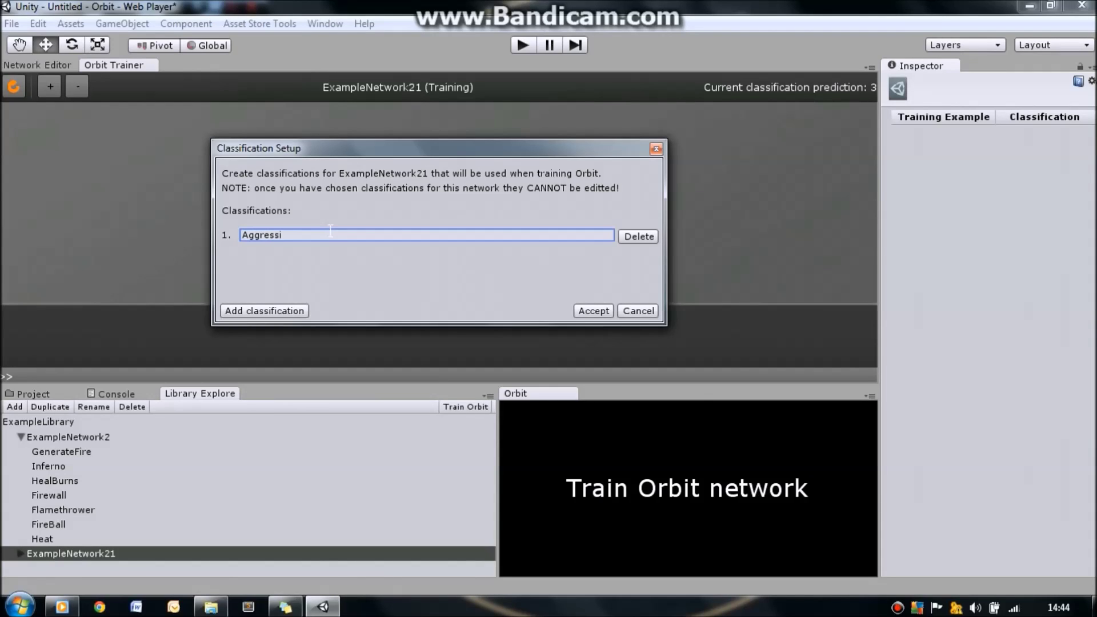
type("ve")
left_click(291, 310)
left_click(309, 254)
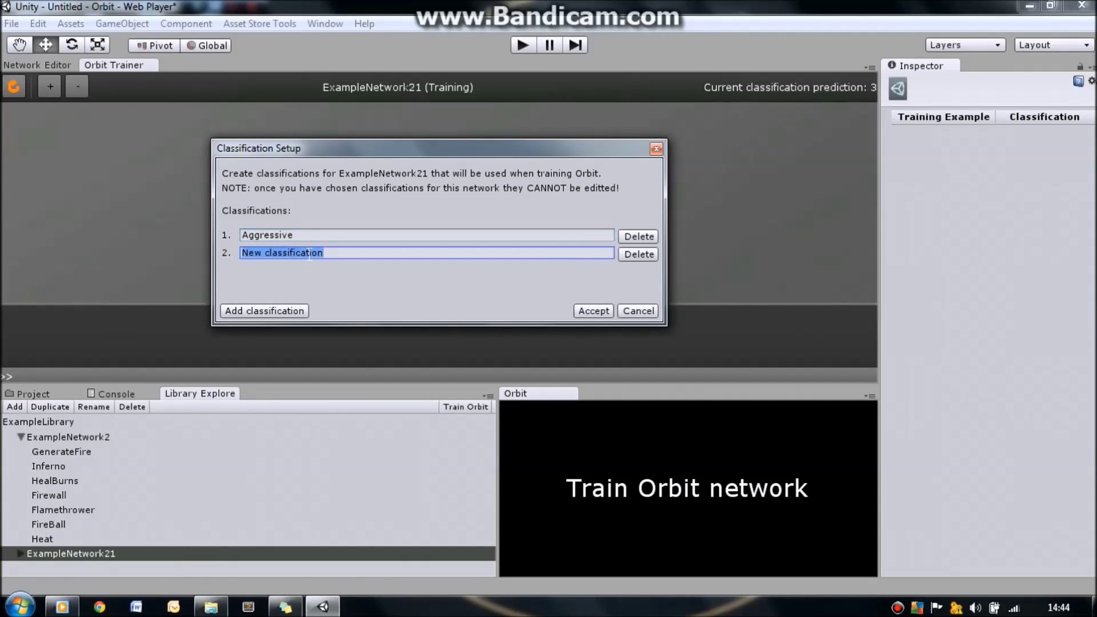
type("Defensive")
left_click(291, 310)
left_click(320, 272)
type("N")
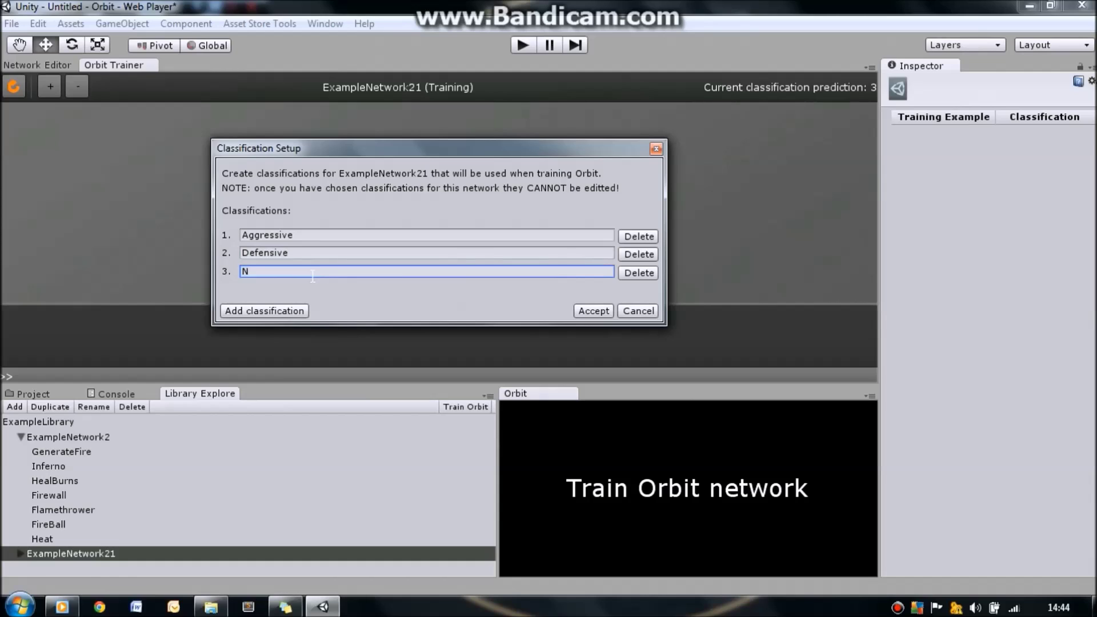
type("either")
left_click(590, 313)
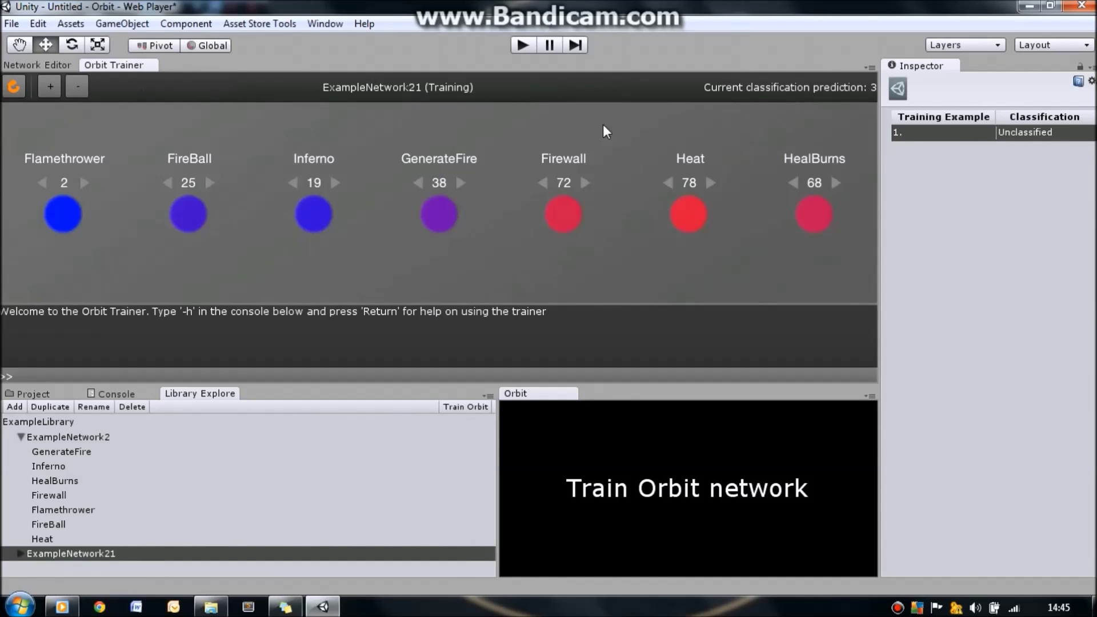
- Compare the Network Editor's skill nodes with the trainer's first example, then focus the console input
left_click(18, 66)
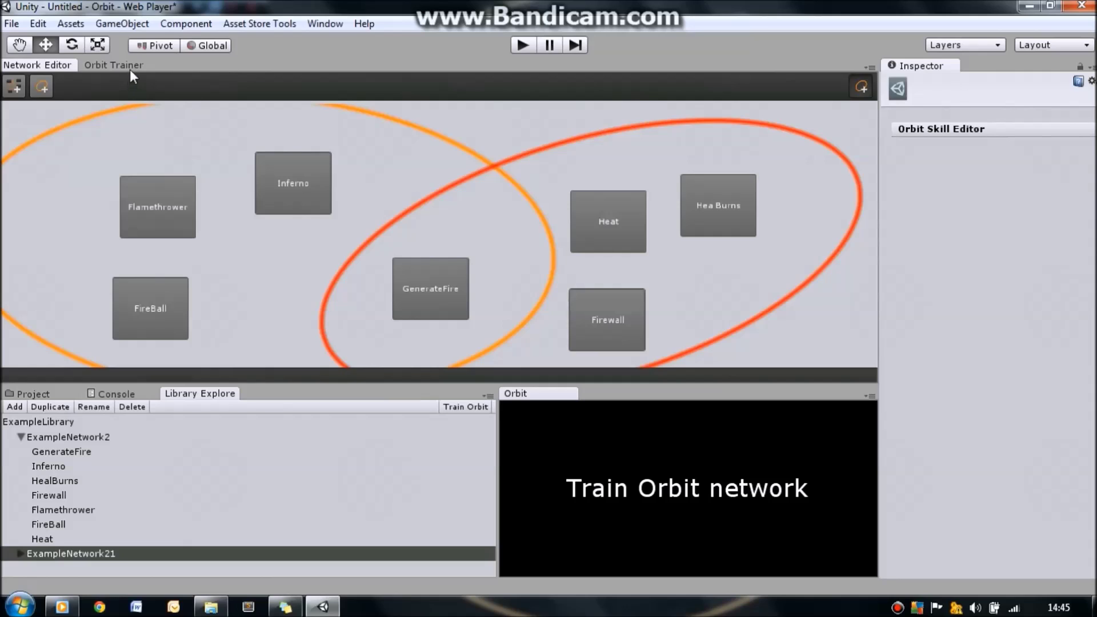
left_click(114, 65)
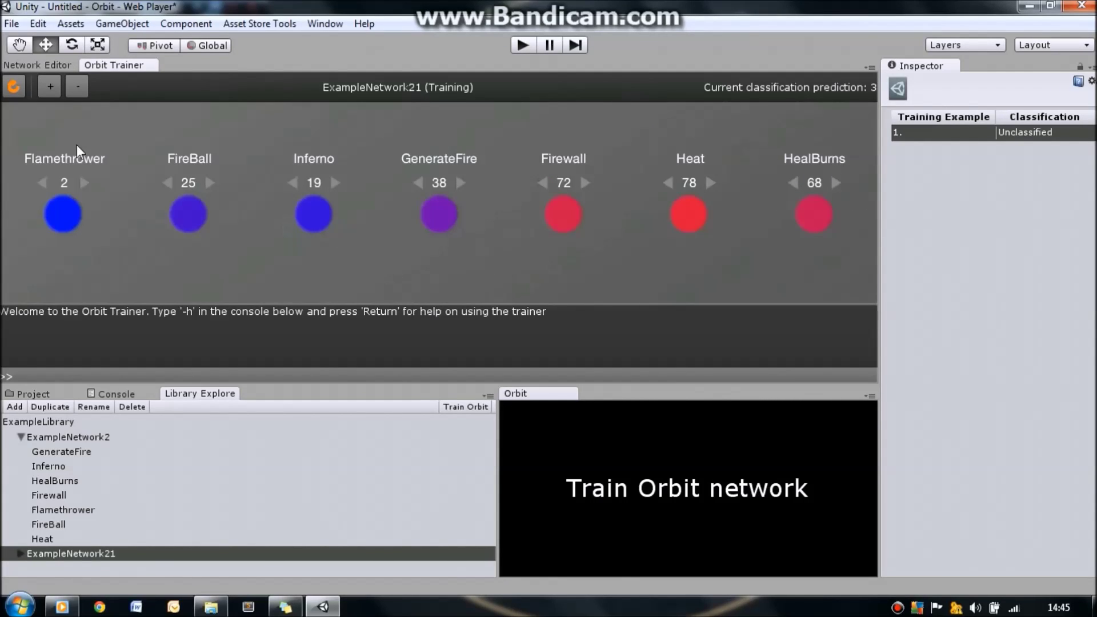
left_click(44, 64)
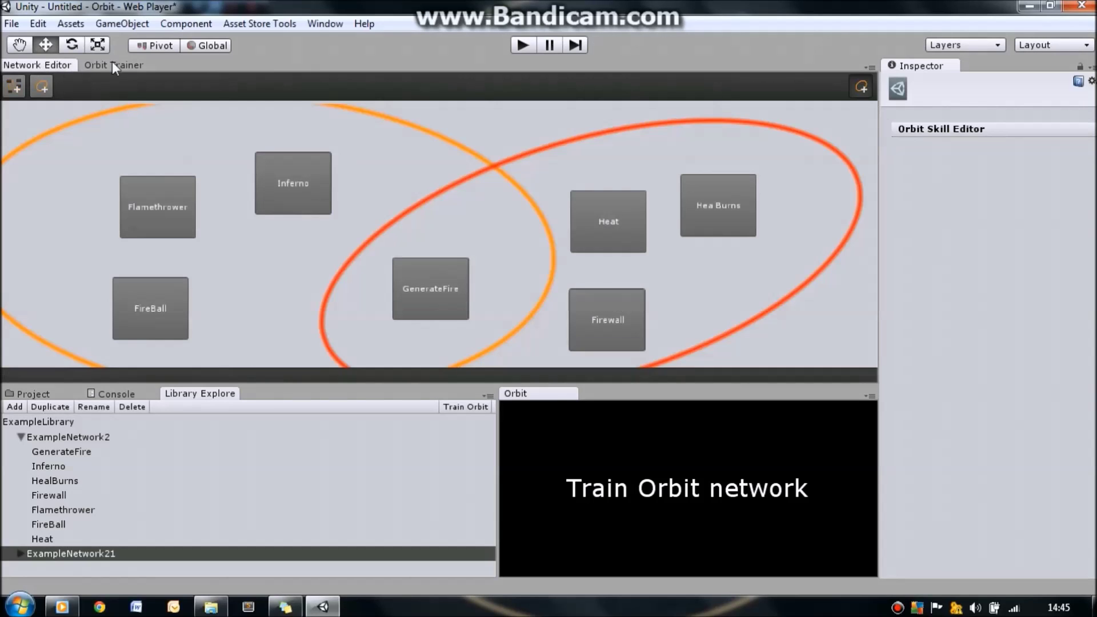
left_click(112, 64)
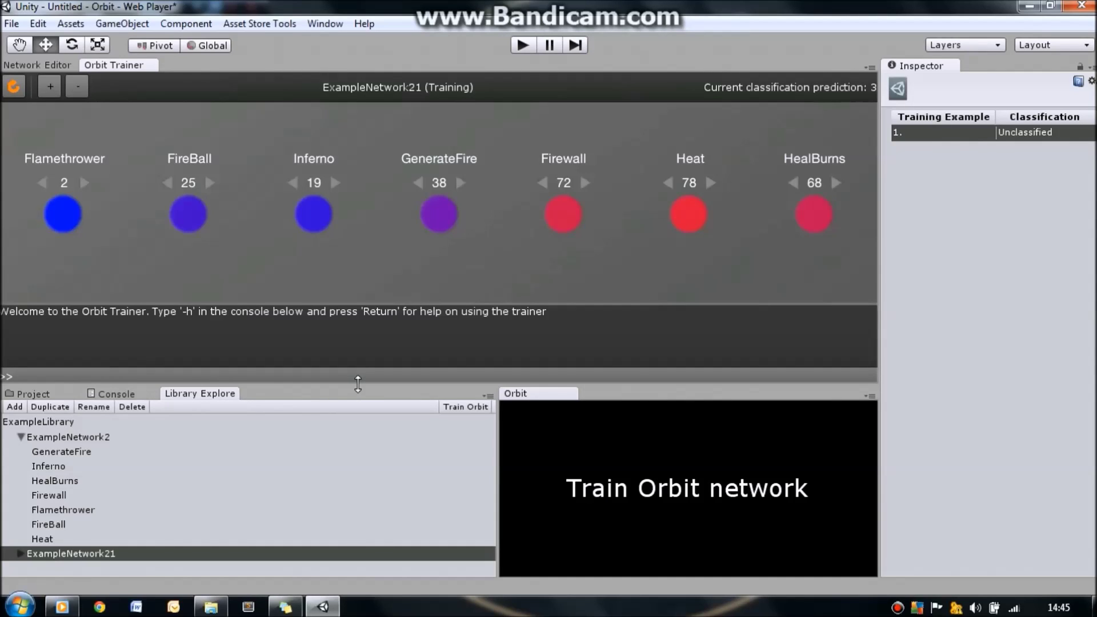
left_click(362, 372)
- Enter class 2 in the trainer console to label example 1 as Defensive
type("2")
key("Return")
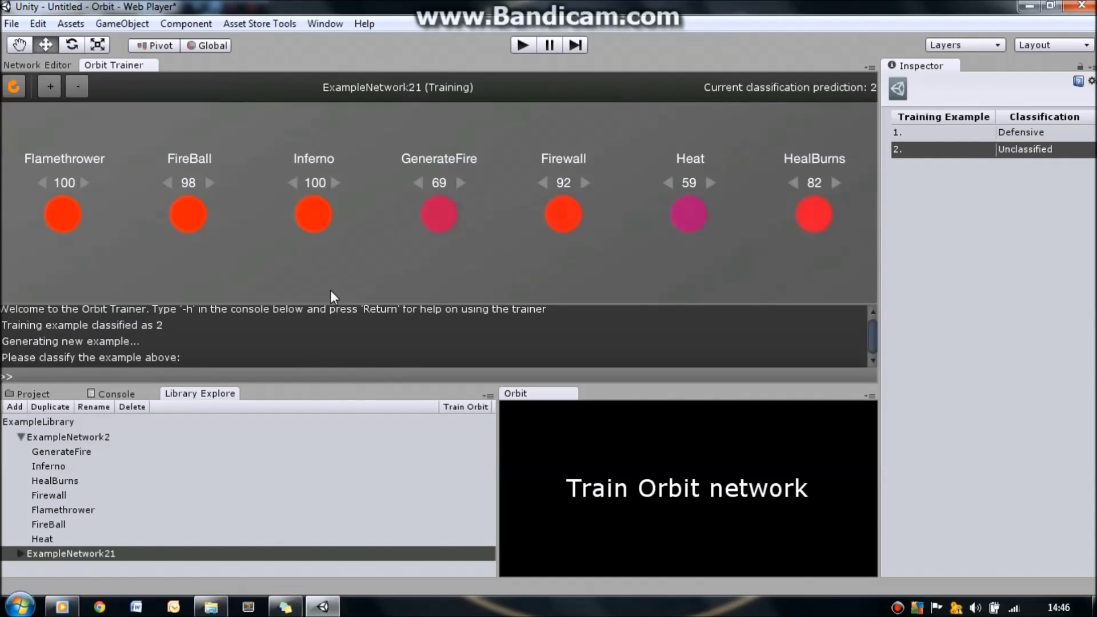
- Enter classes 3, 2 and 2 to label examples 2–4 as Neither, Defensive, Defensive
left_click(353, 375)
type("3")
key("Return")
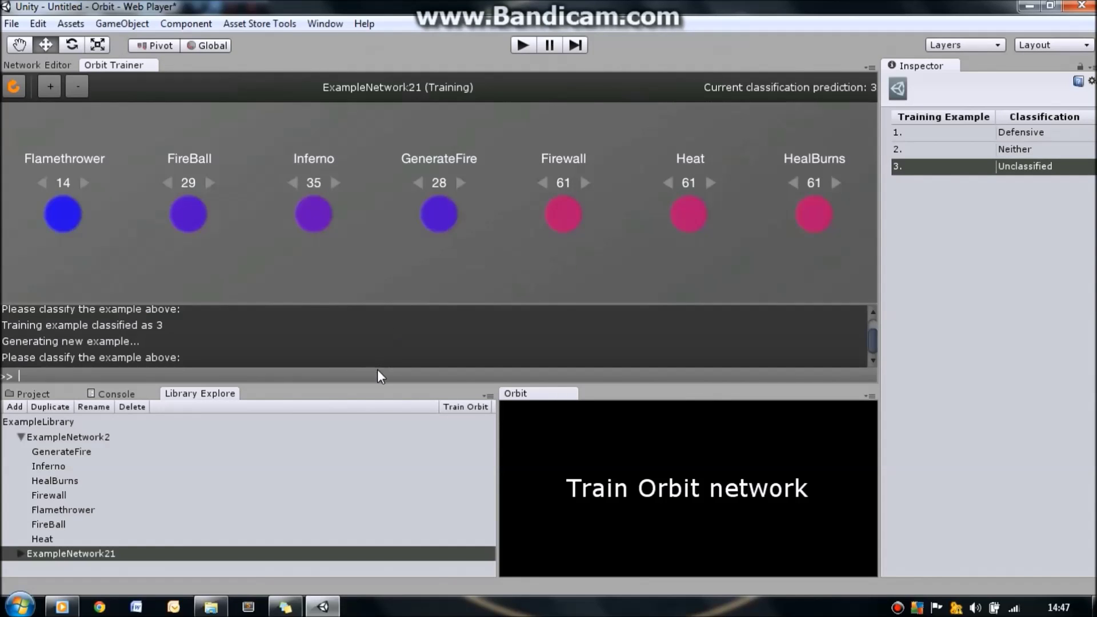
type("2")
key("Return")
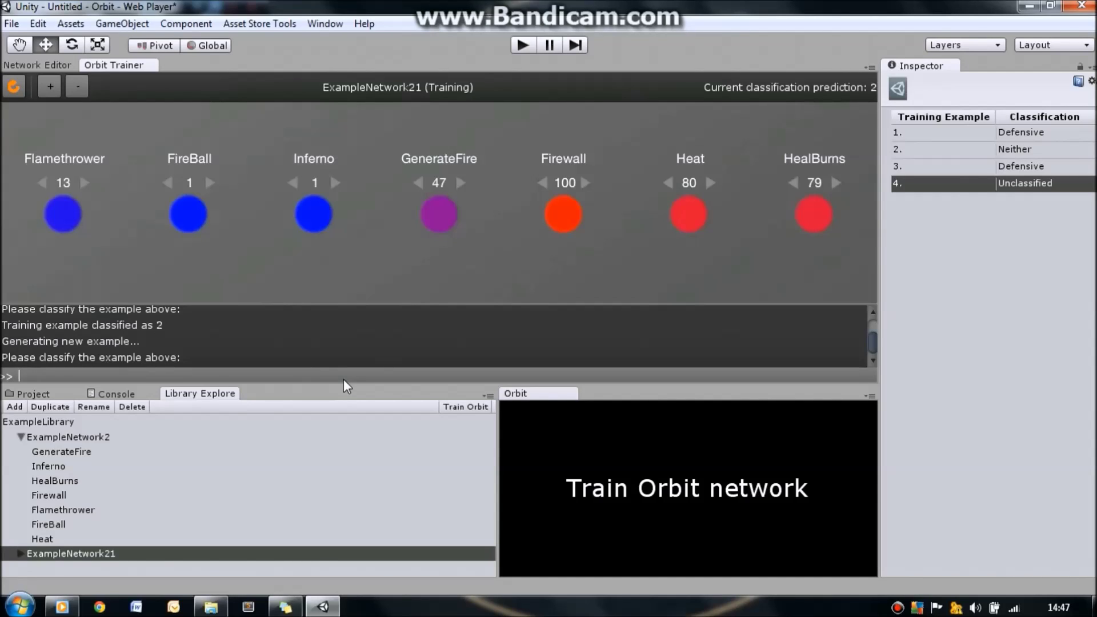
type("2")
key("Return")
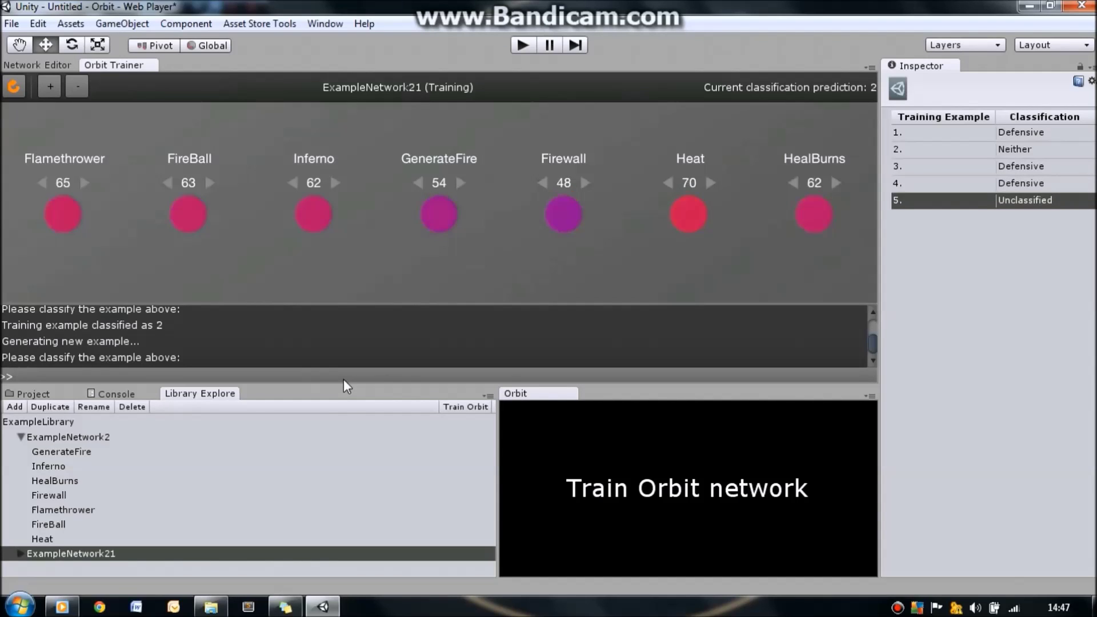
- Review examples 1, 3 and 4 in the Inspector table, ending on unclassified example 5
left_click(22, 65)
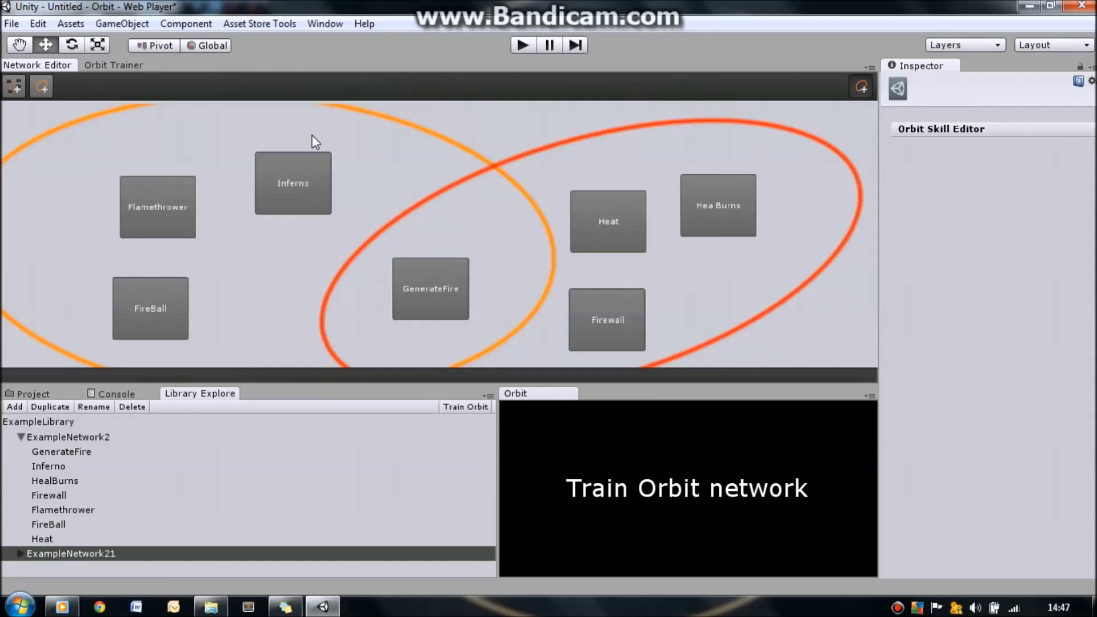
left_click(116, 65)
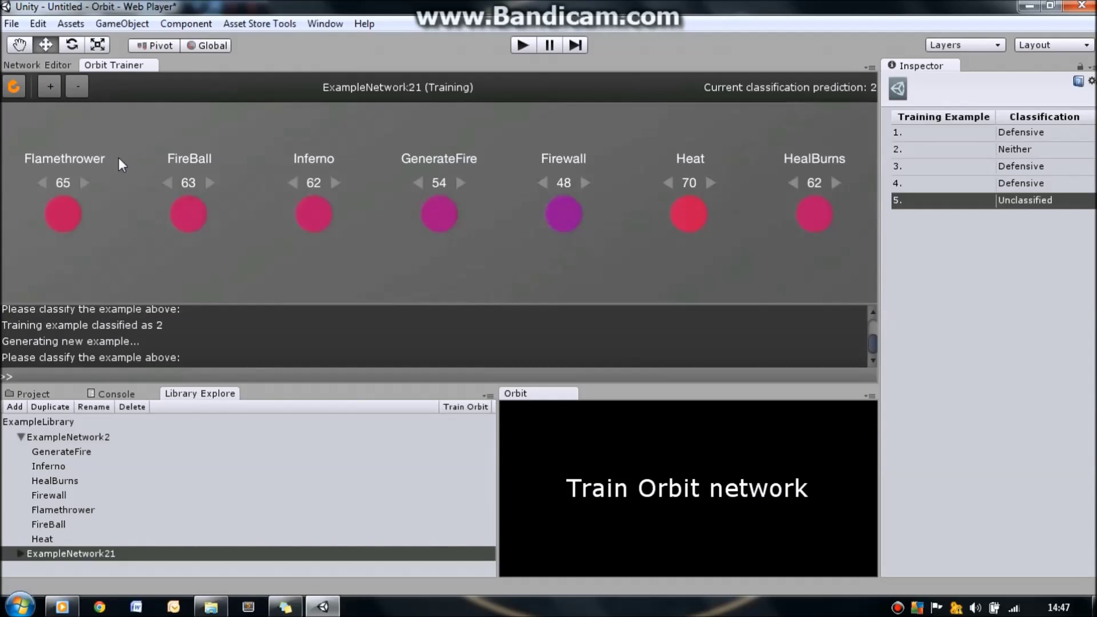
left_click(1009, 167)
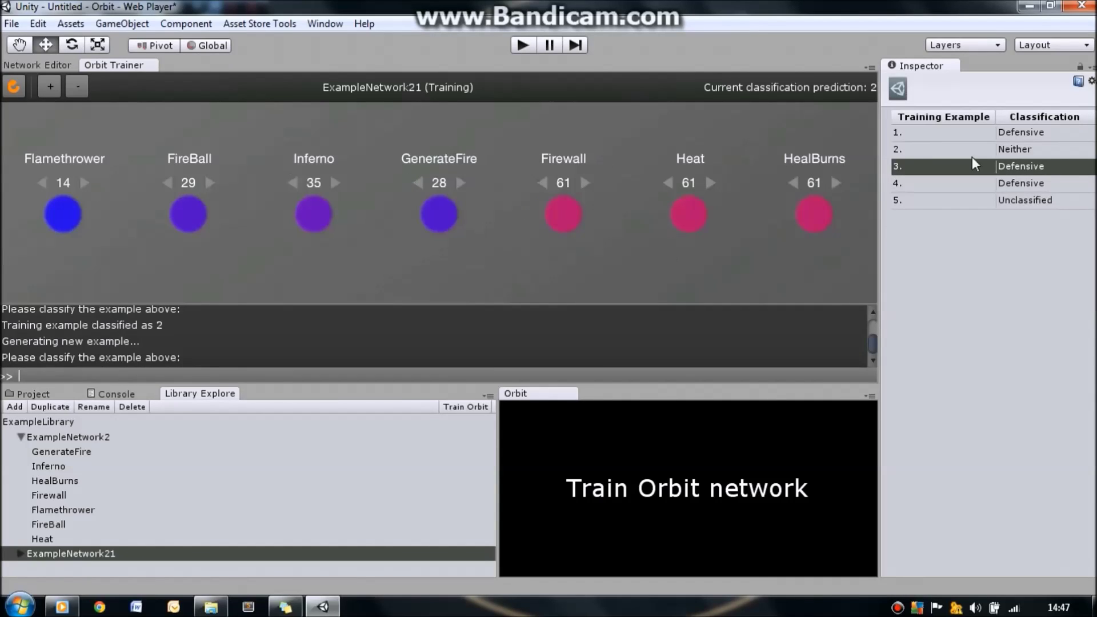
left_click(1006, 135)
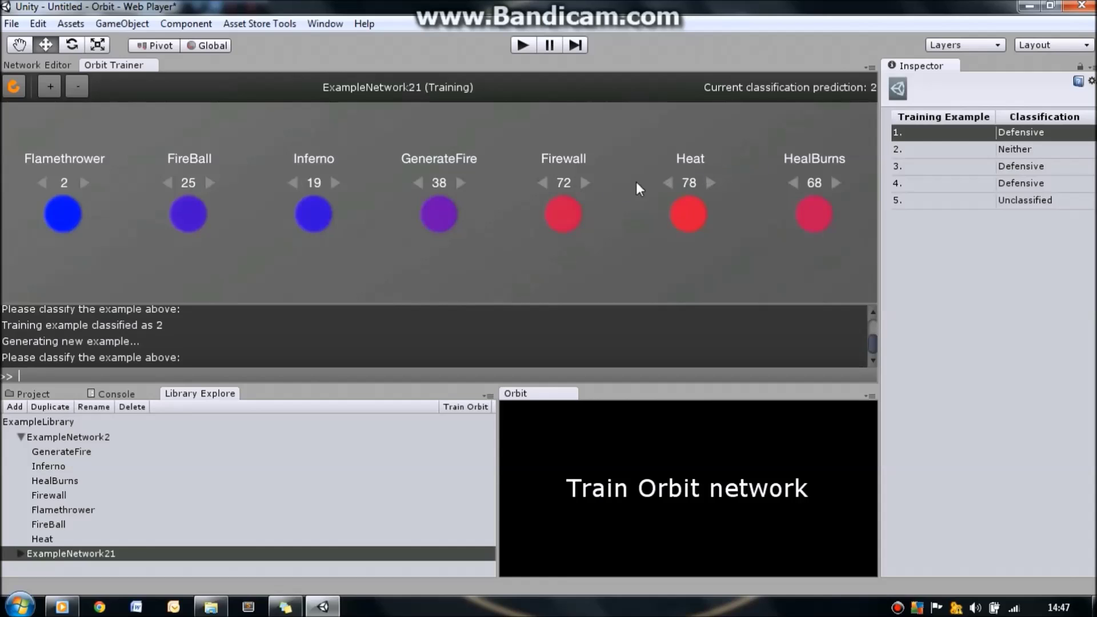
left_click(971, 183)
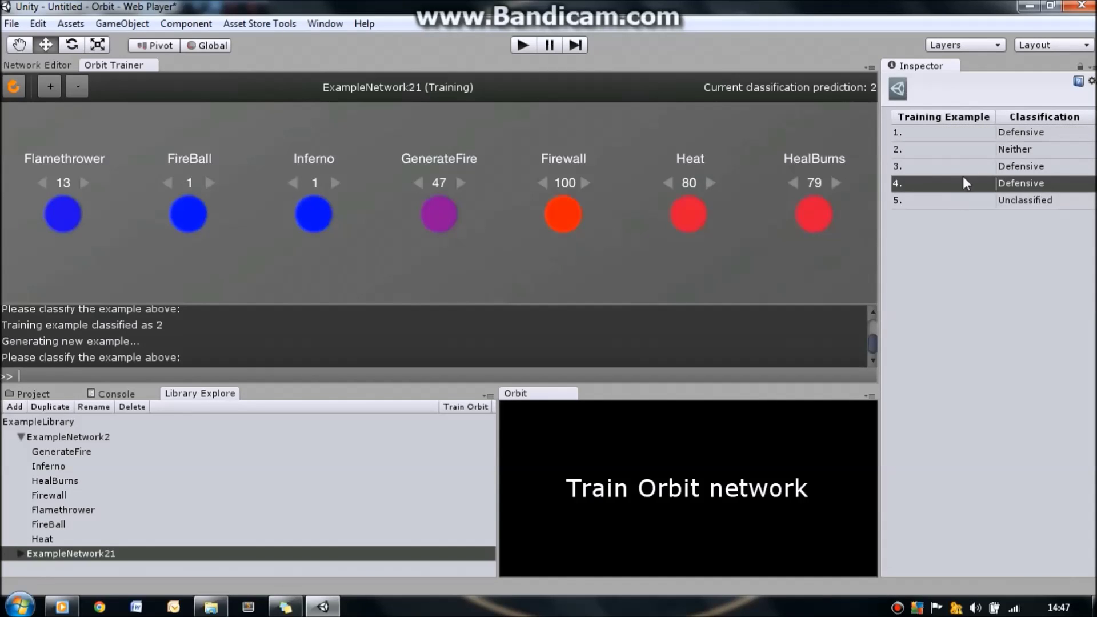
left_click(960, 166)
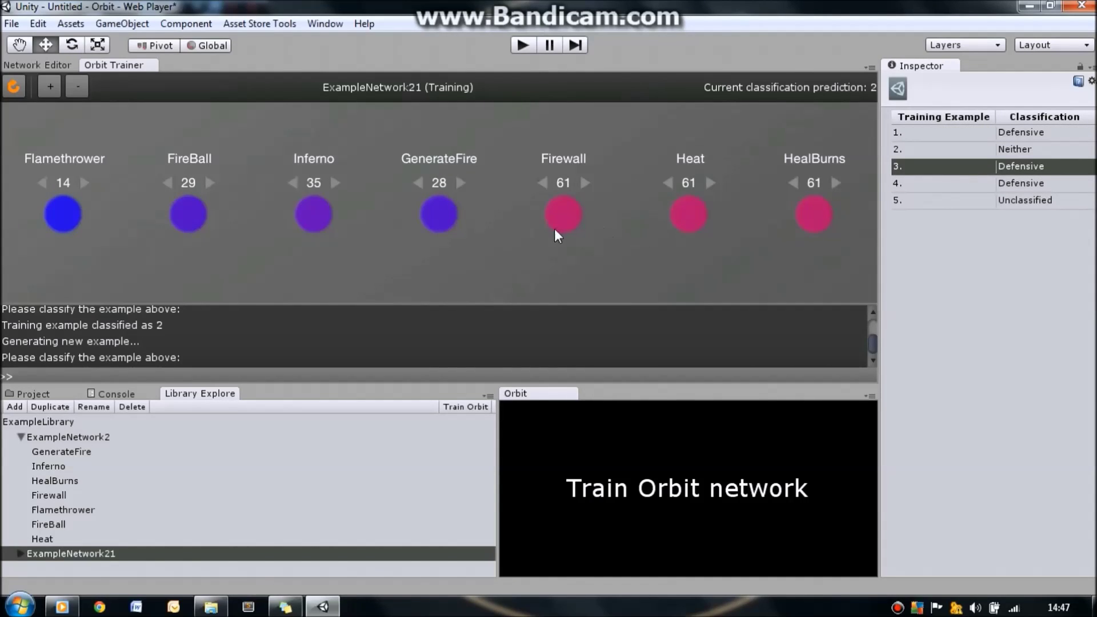
left_click(977, 200)
left_click(207, 375)
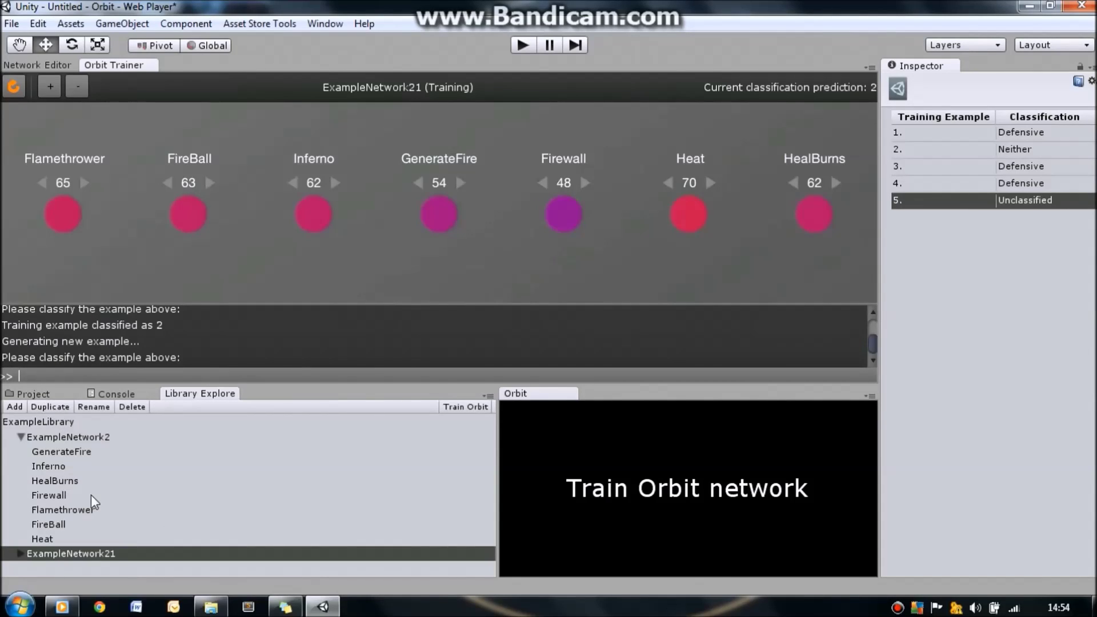
- Open ExampleNetwork2 in the trainer, then select the ExampleLibrary asset in the Project's Libraries folder
left_click(111, 435)
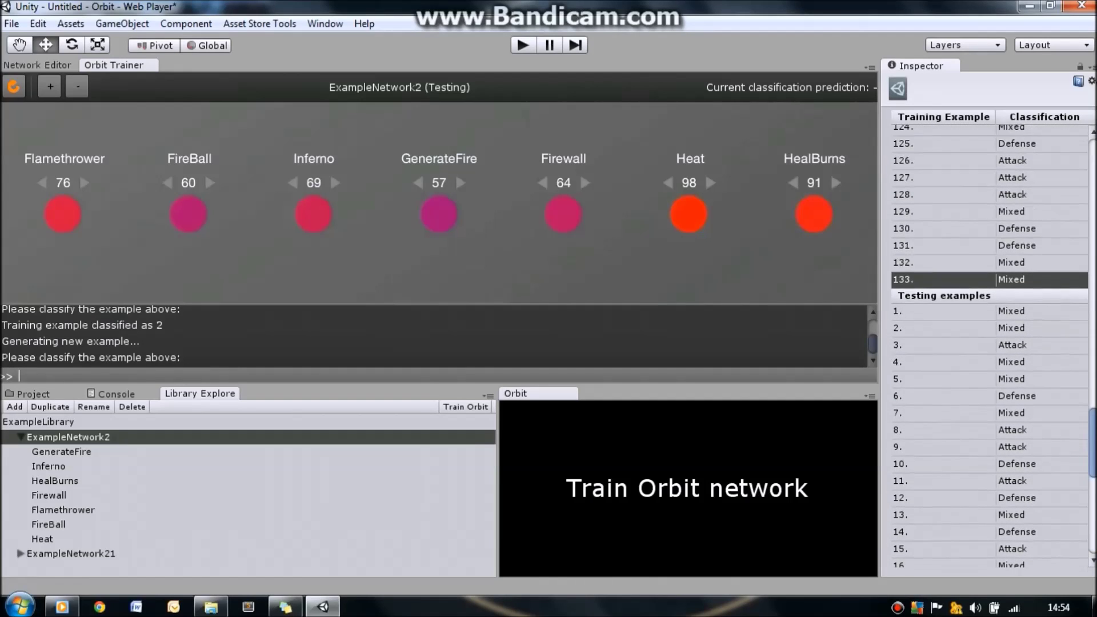
left_click(33, 394)
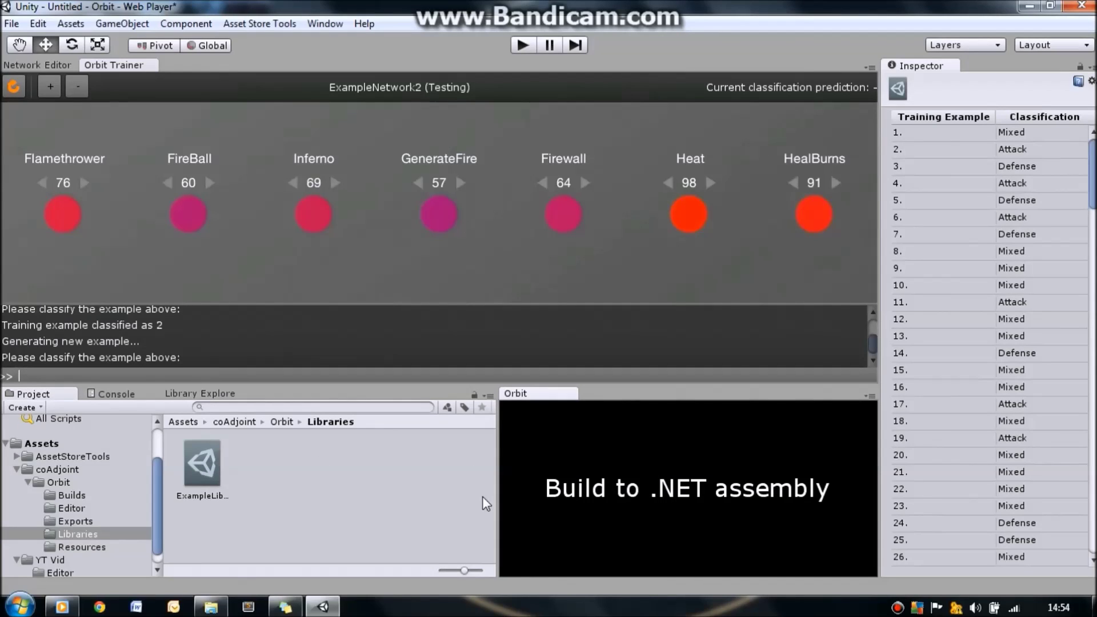
left_click(211, 464)
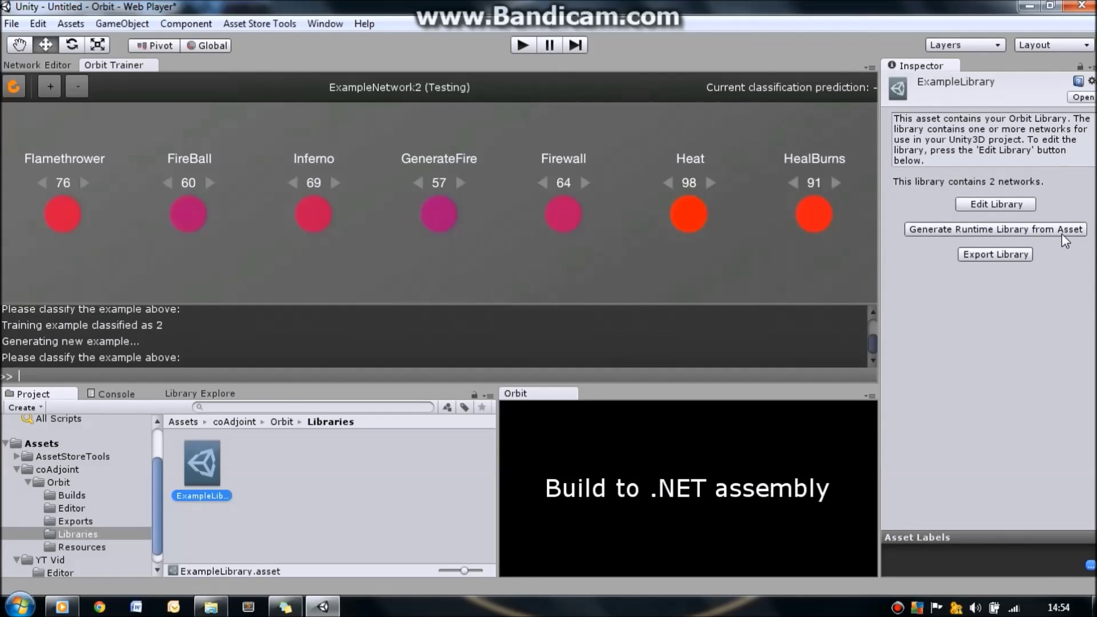
- Locate and inspect ExampleLibraryBuild.dll in the Orbit Builds folder
left_click(82, 494)
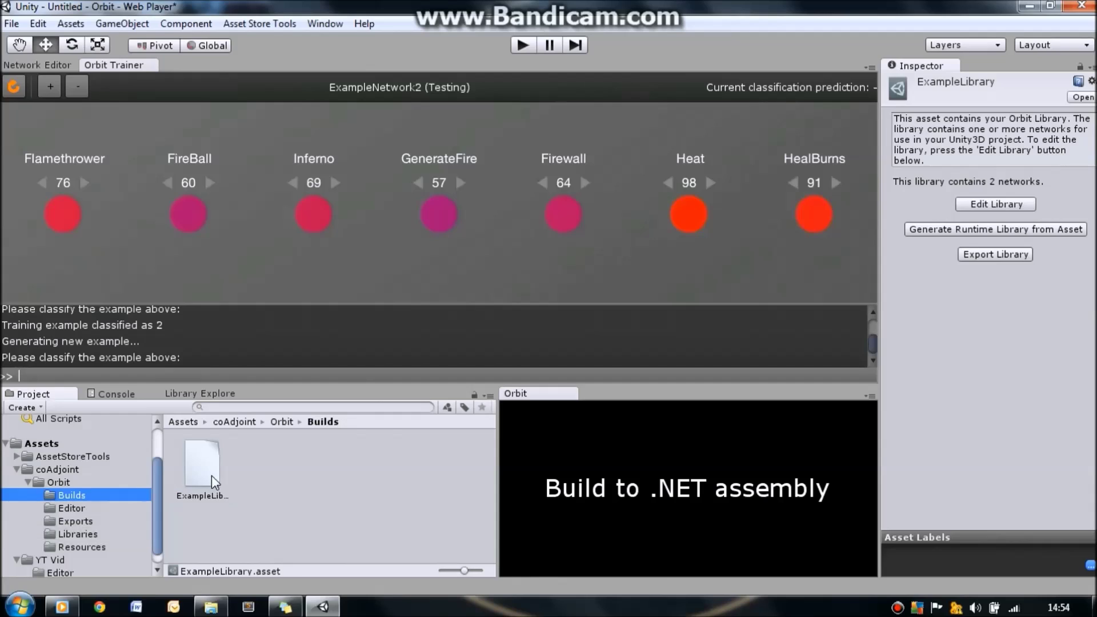
left_click(220, 481)
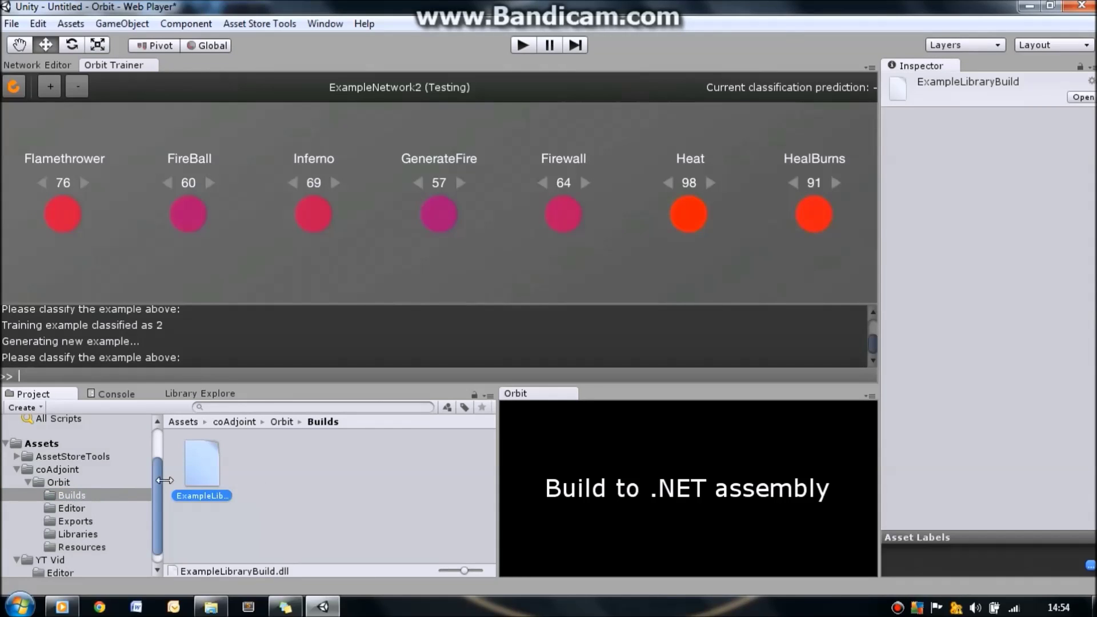
left_click(328, 468)
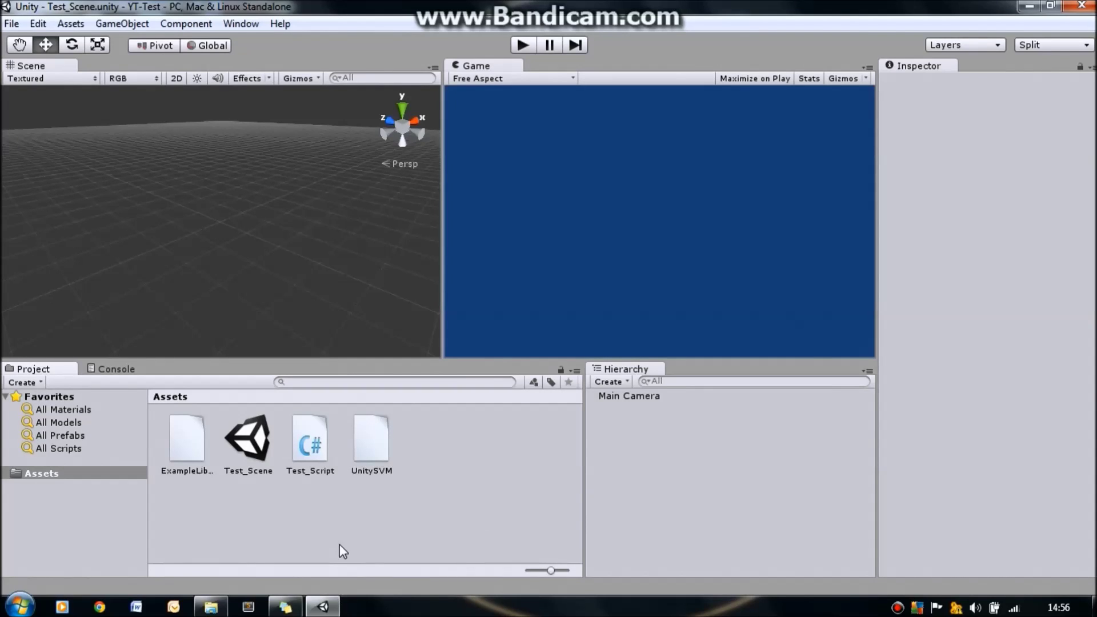
- Save Test_Scene, confirm Main Camera carries Test_Script, and open Test_Script in MonoDevelop
left_click(266, 452)
key("ctrl+s")
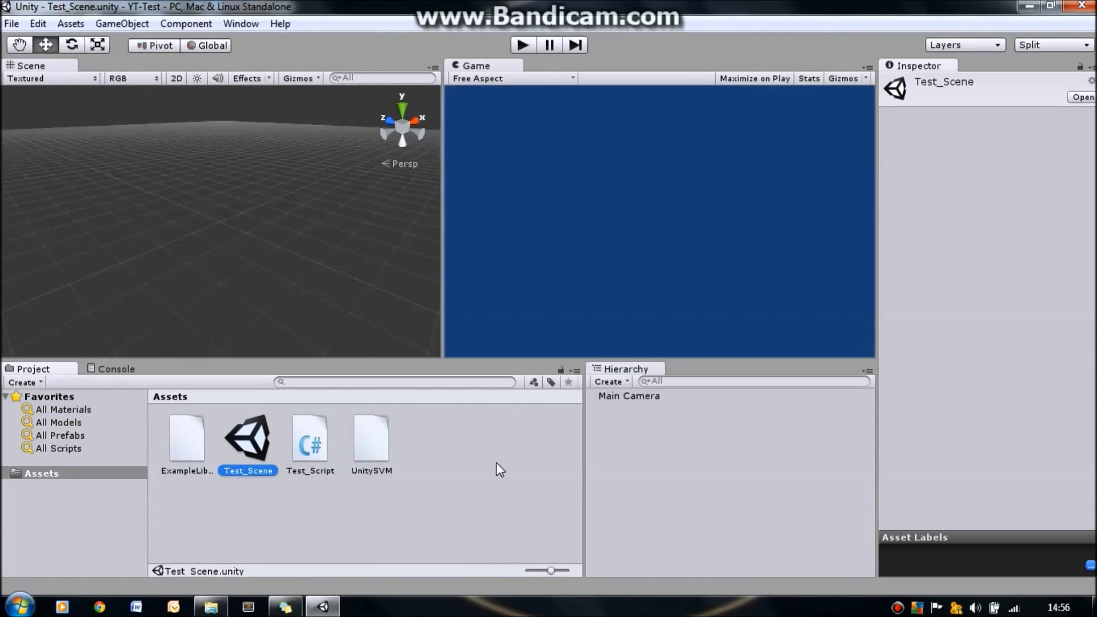
left_click(617, 395)
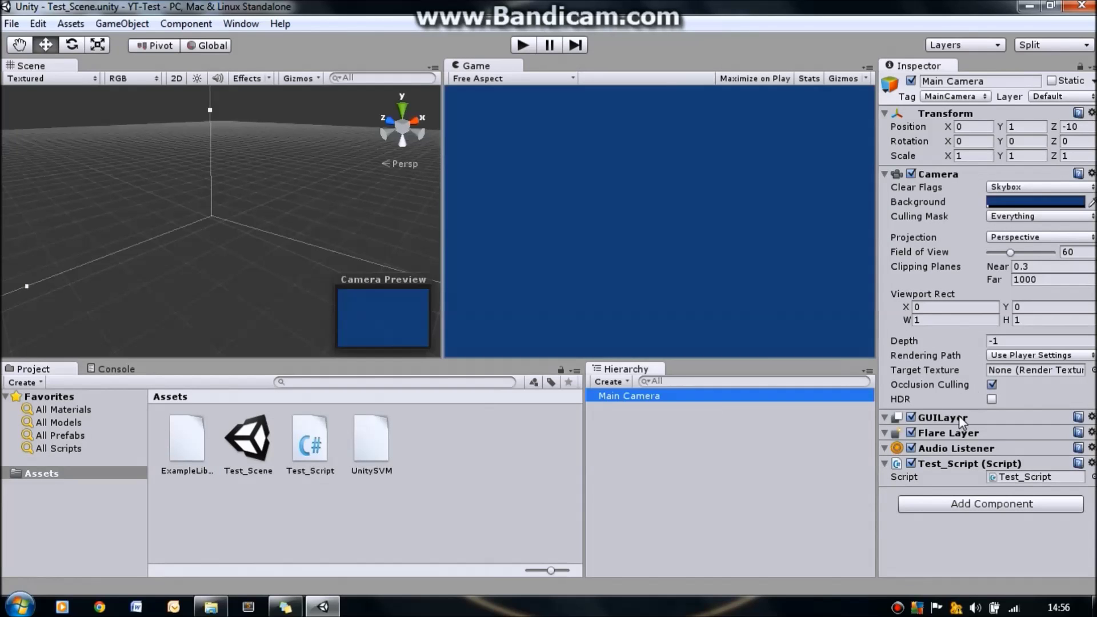
left_click(552, 440)
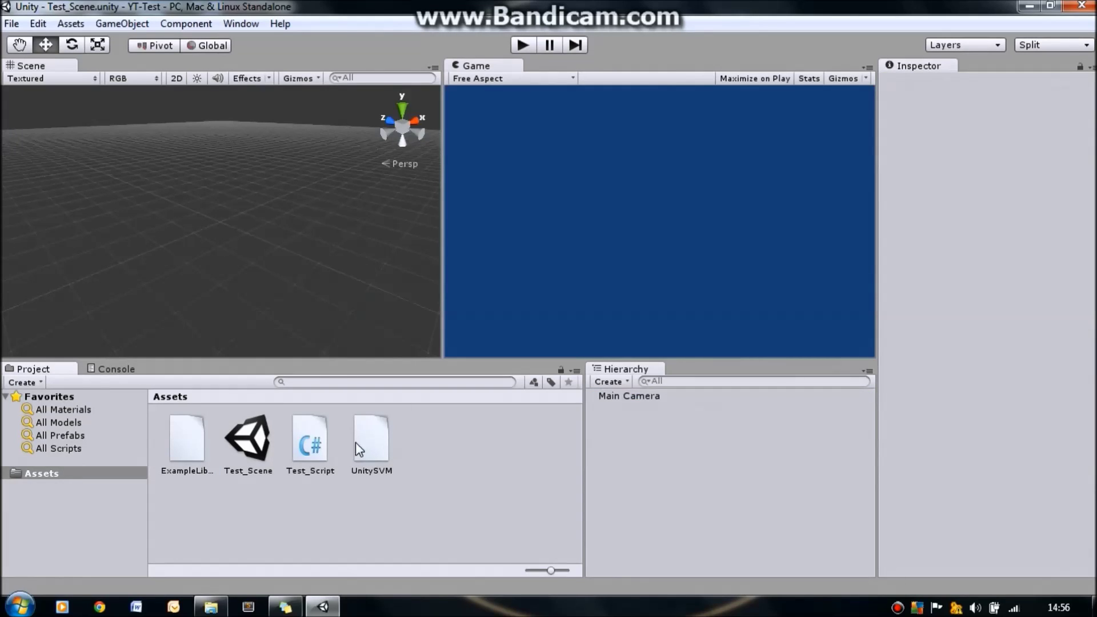
left_click(317, 445)
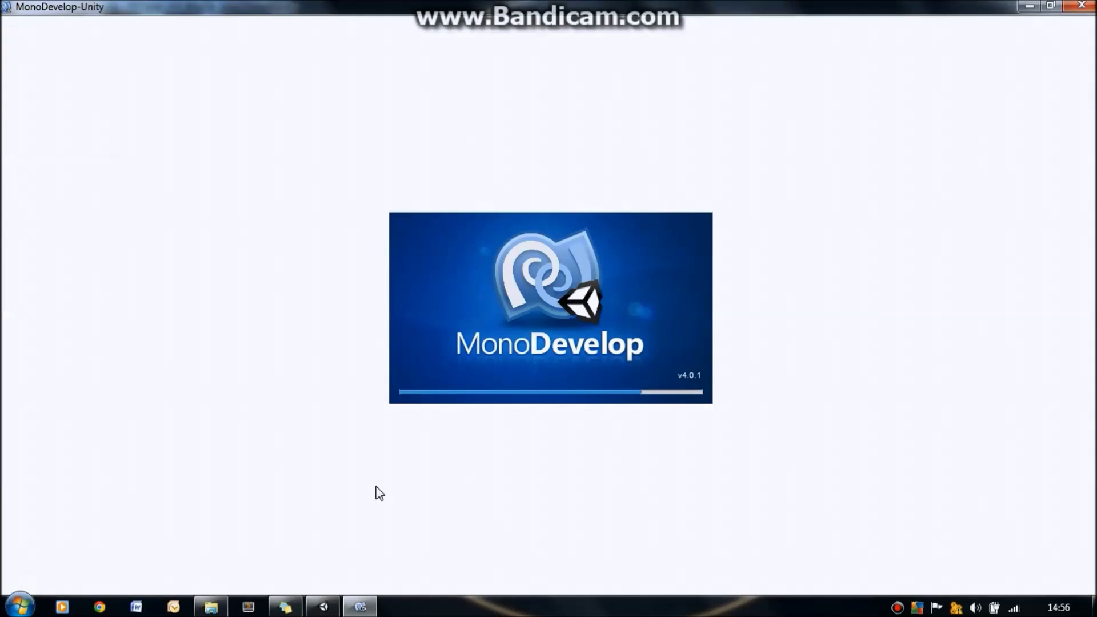
- Review the ExampleLibraryBuild import and close the duplicate Test_Script.cs copy with Ctrl+W
left_click(323, 606)
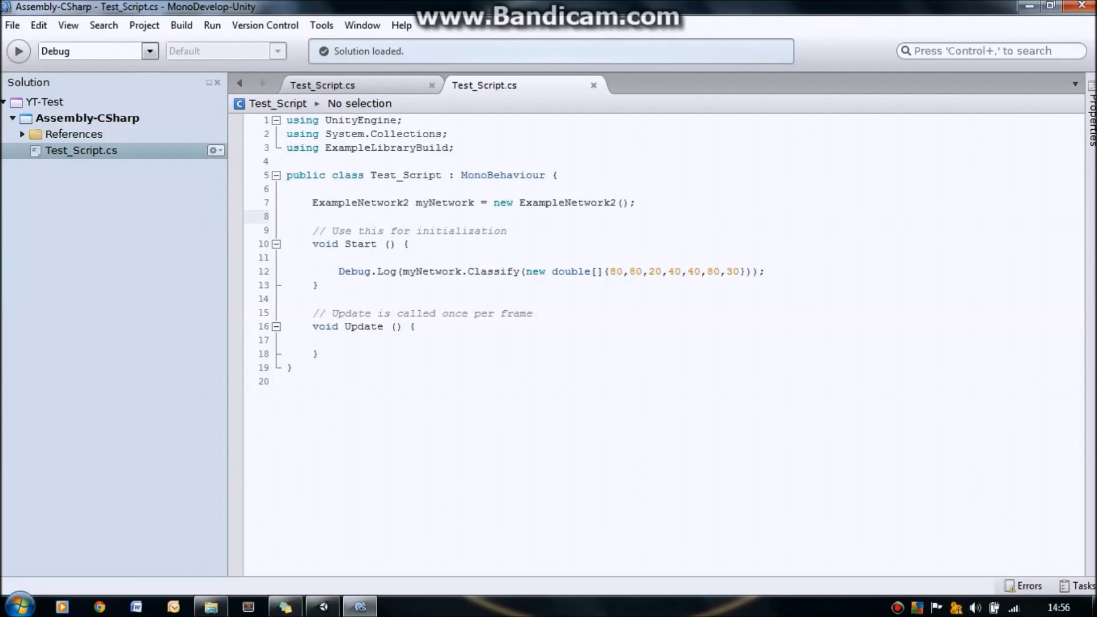
left_click(455, 148)
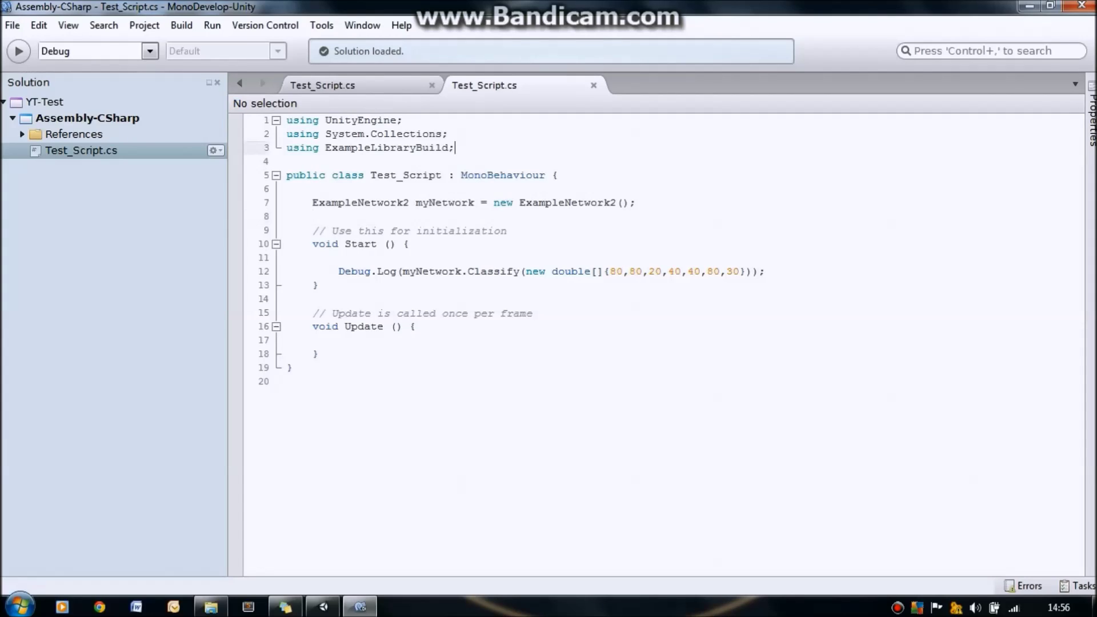
key("ctrl+shift+Right")
key("ctrl+shift+Right")
key("End")
key("ctrl+w")
- Review the ExampleNetwork2 myNetwork field declaration on line 7
left_click(313, 188)
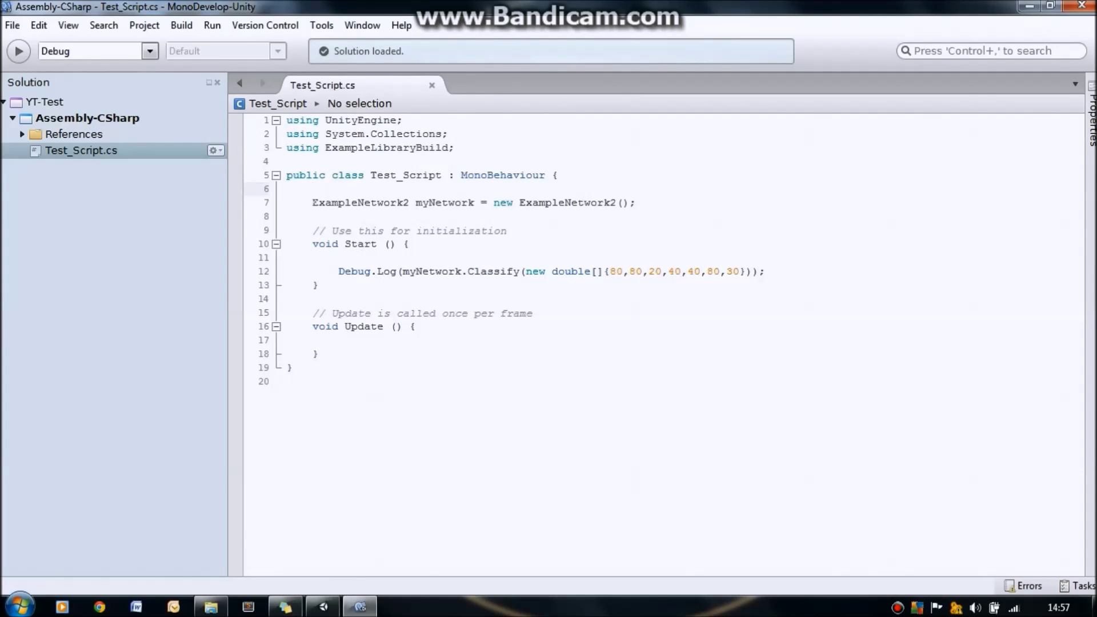
left_click_drag(312, 202, 636, 202)
left_click(506, 230)
left_click(391, 202)
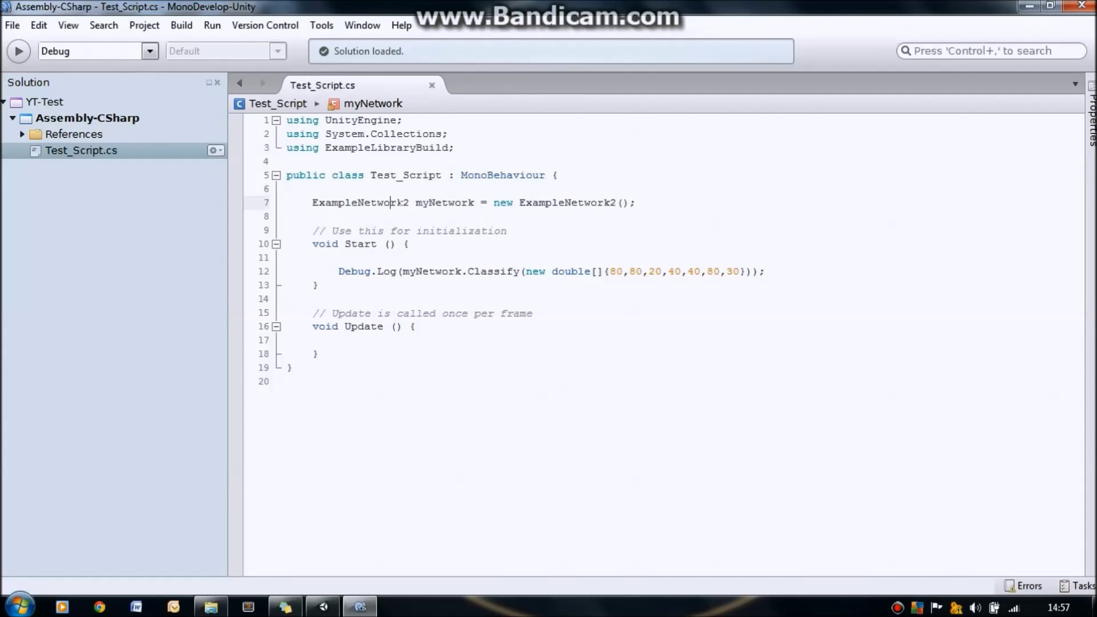
left_click(312, 216)
left_click(442, 202)
- Review the Classify call on line 12 and its array values {80,80,20,40,40,80,30}
left_click(410, 244)
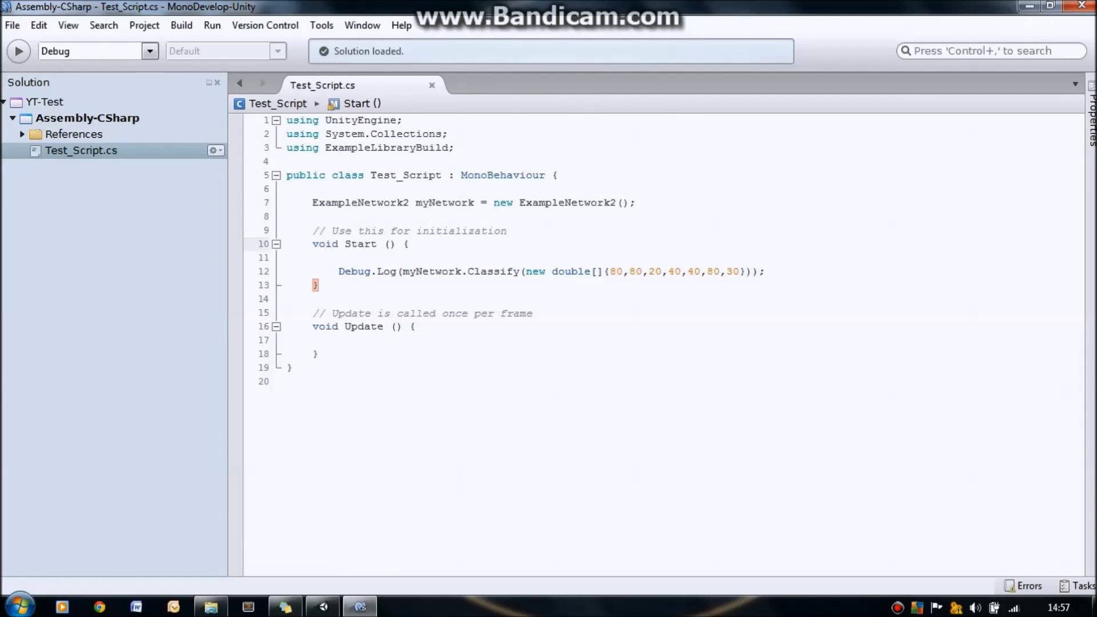
left_click_drag(468, 271, 519, 271)
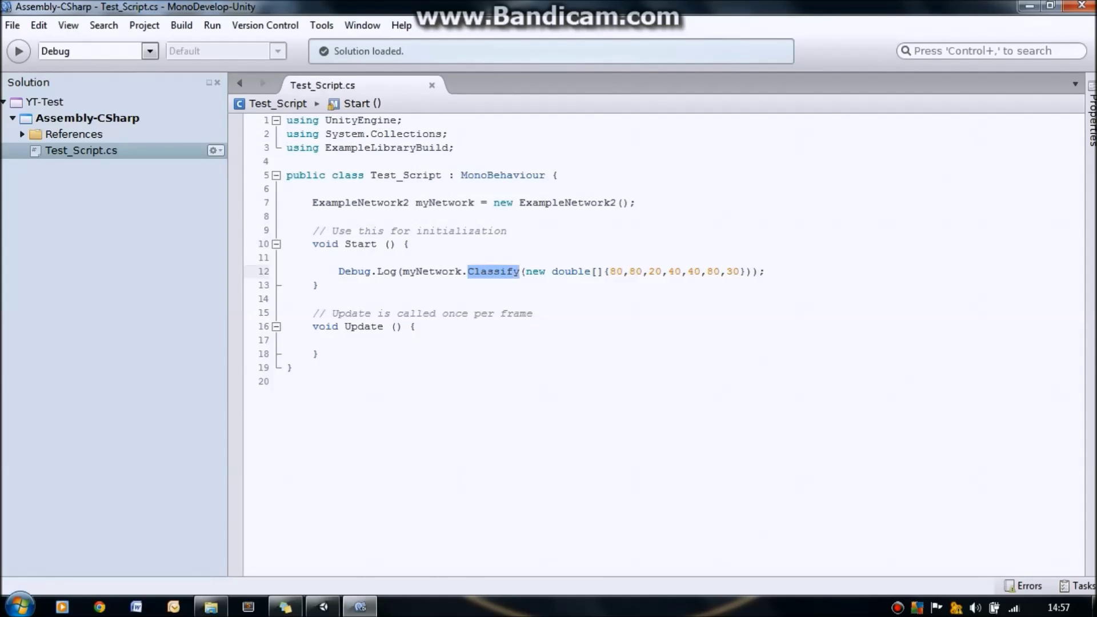
left_click(339, 258)
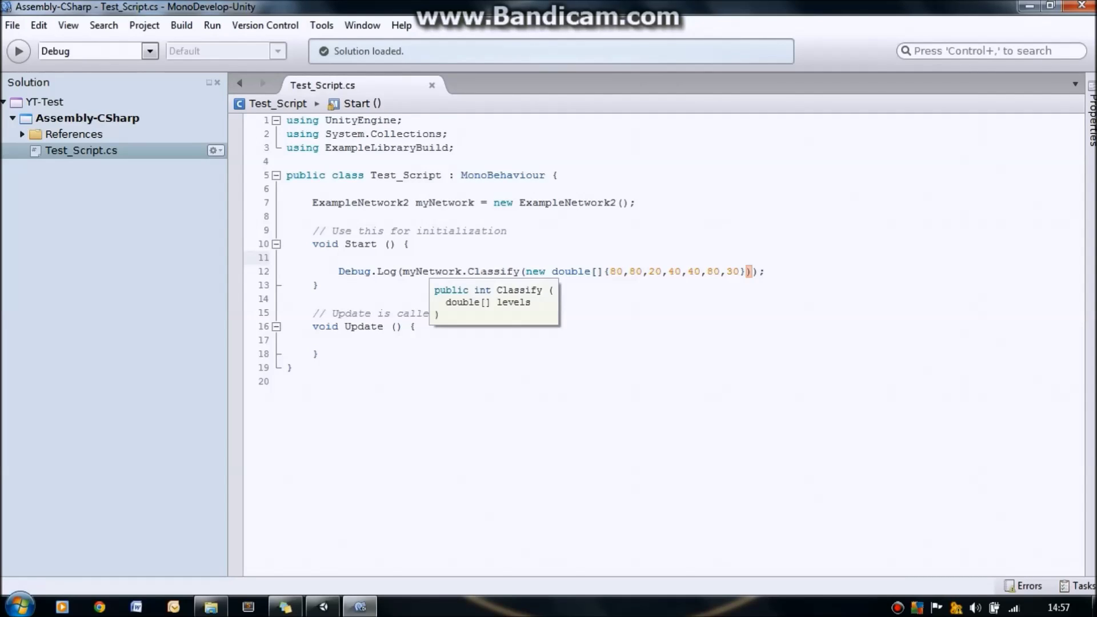
left_click(410, 244)
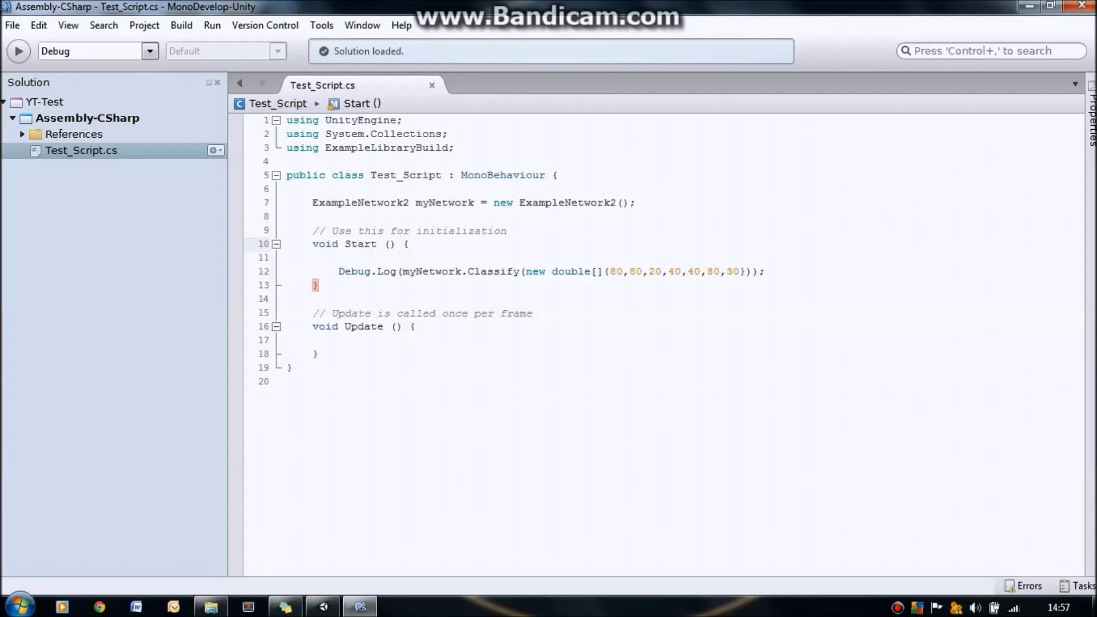
left_click(338, 258)
left_click_drag(610, 272, 740, 271)
left_click(339, 257)
left_click(323, 606)
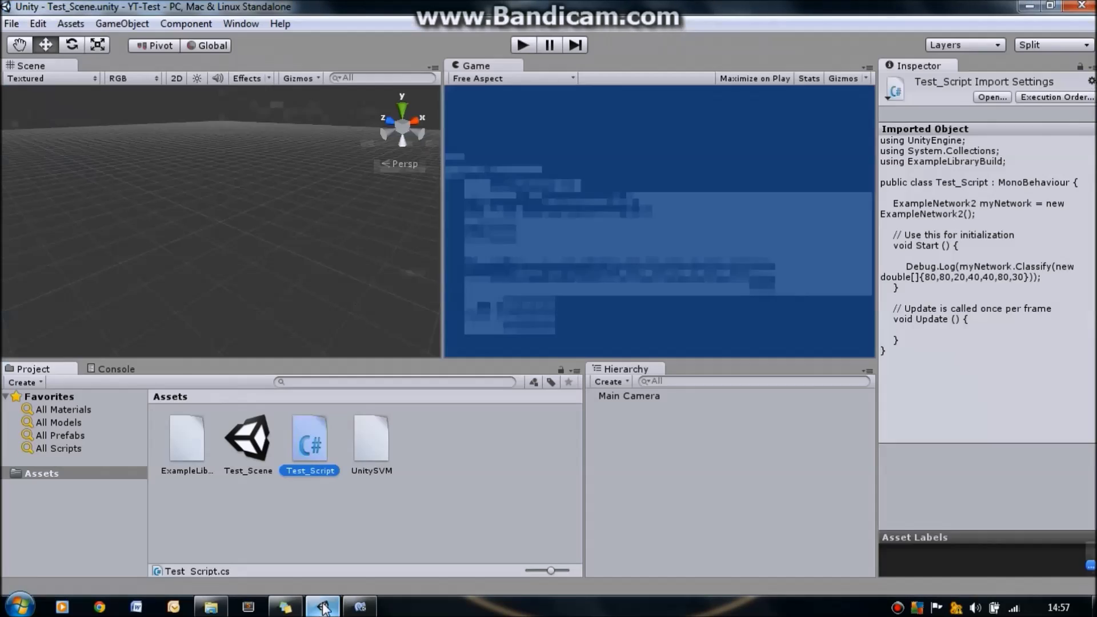
left_click(194, 448)
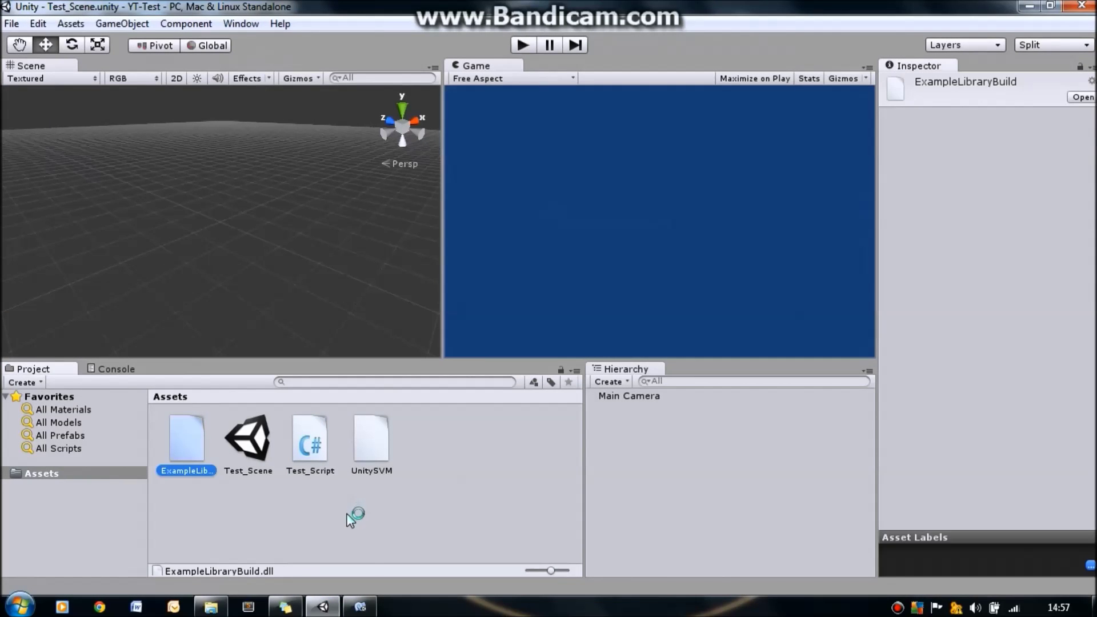
left_click(360, 606)
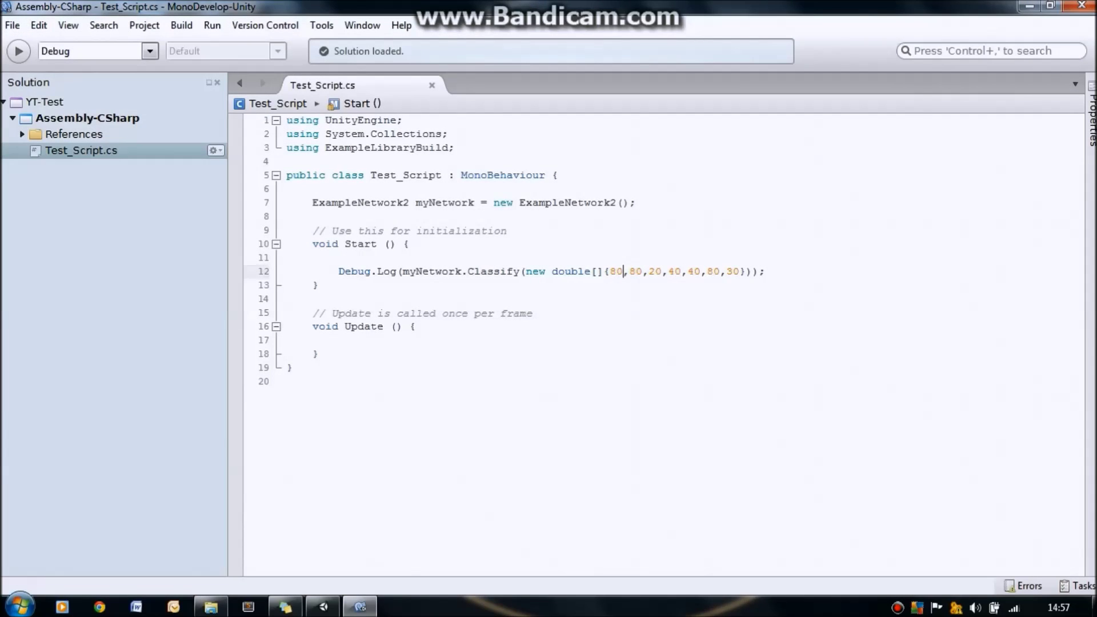
left_click(603, 271)
left_click(338, 258)
left_click(410, 244)
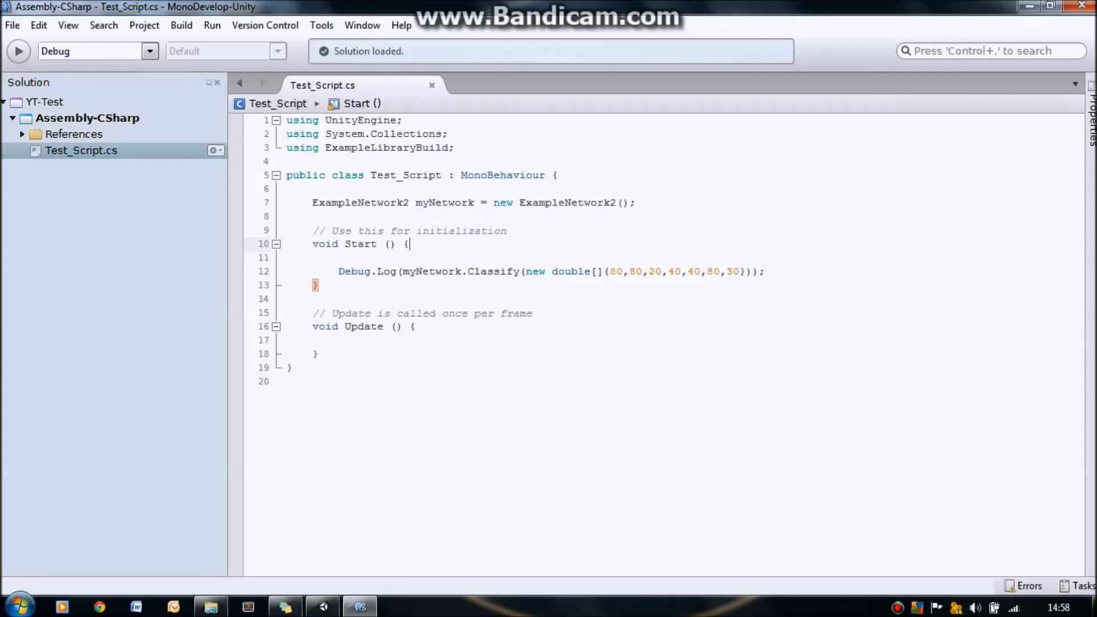
left_click(338, 258)
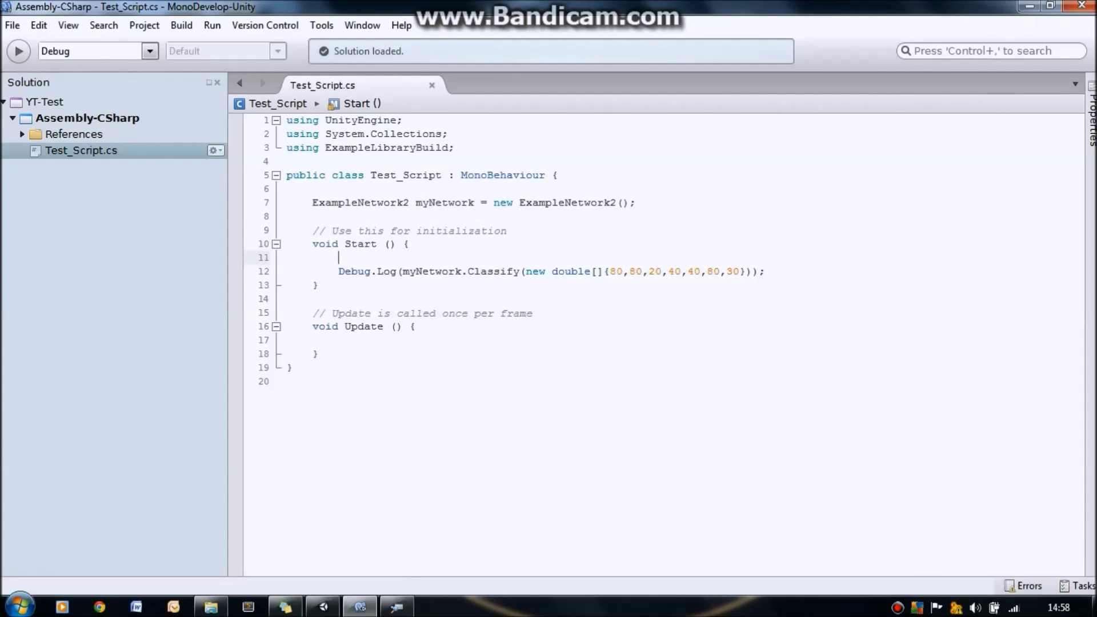
- Decompile ExampleNetwork2 from ExampleLibraryBuild in ILSpy and expand its seven-value Skill enum
left_click(397, 607)
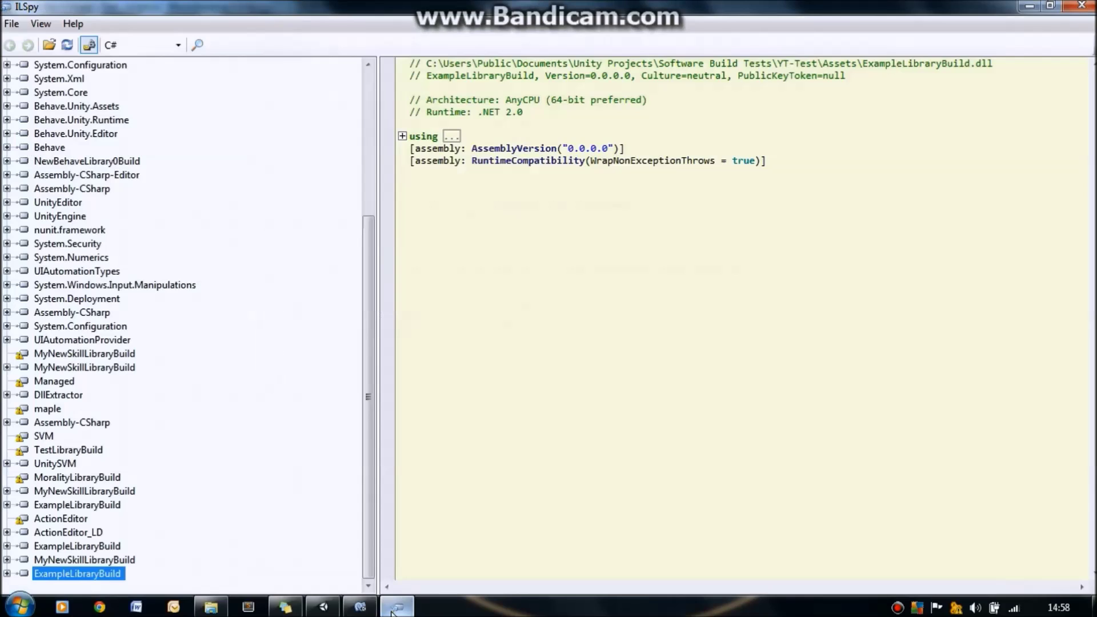
left_click(7, 573)
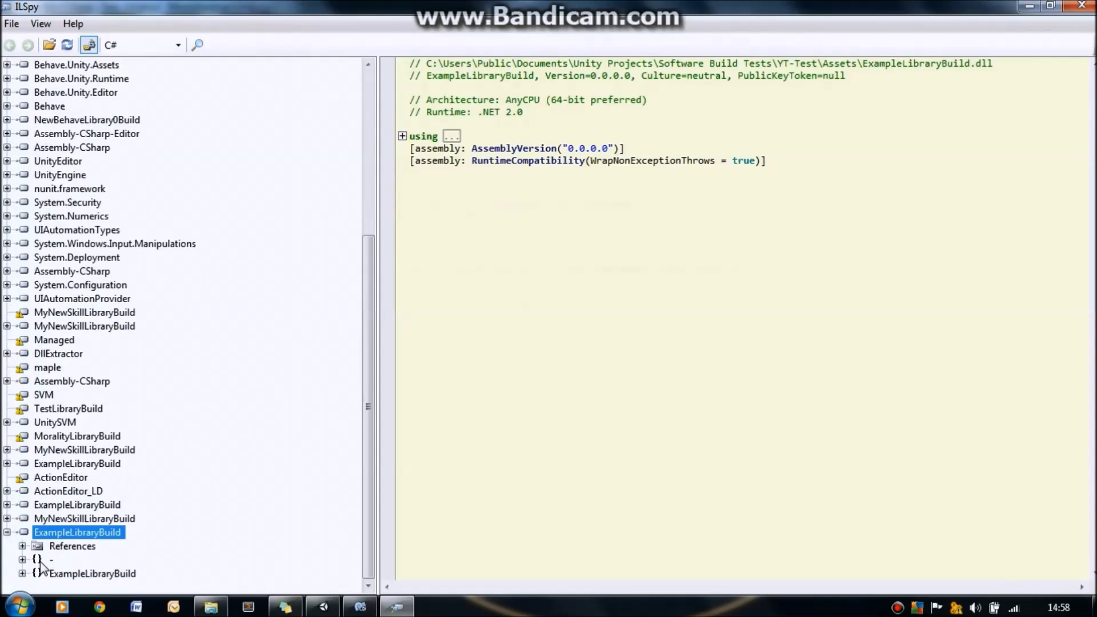
left_click(48, 572)
double_click(87, 571)
left_click(90, 573)
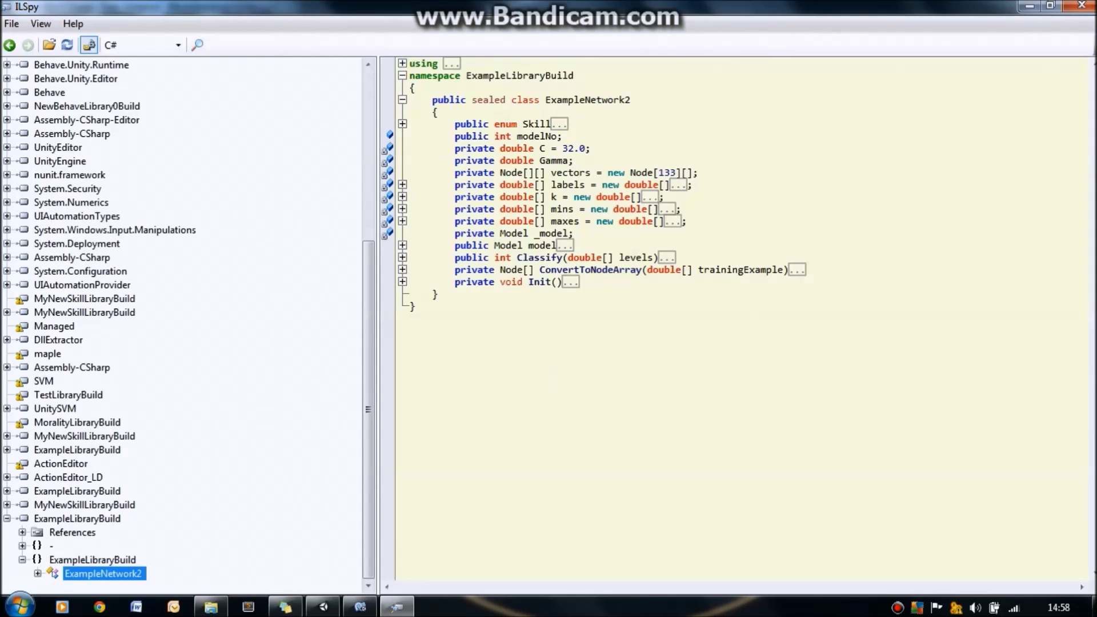
left_click(402, 124)
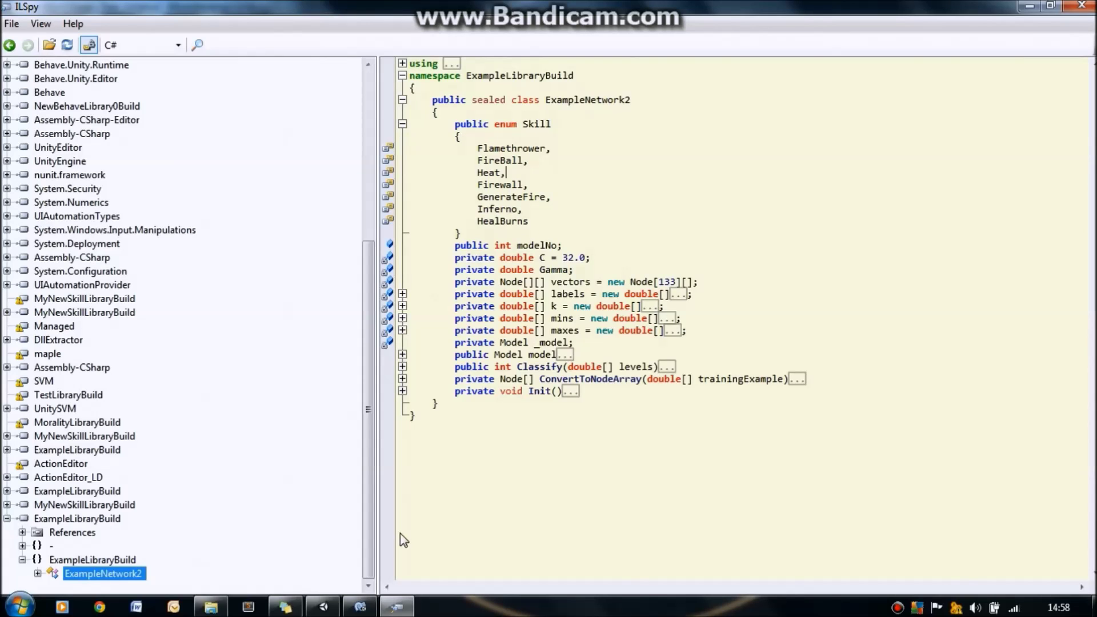
double_click(536, 7)
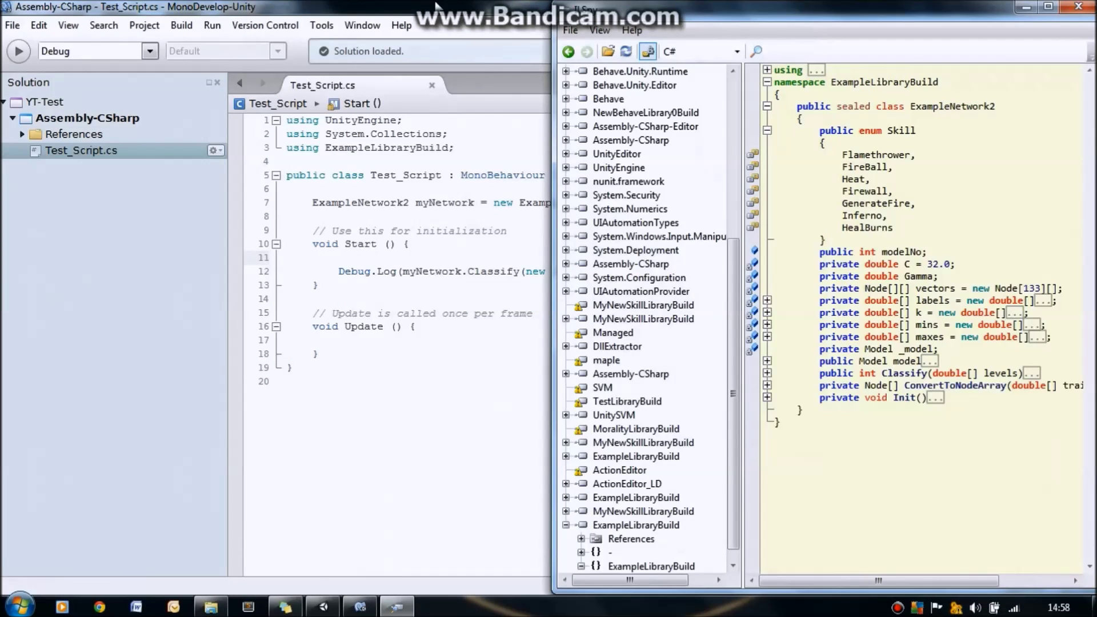
- Place MonoDevelop beside ILSpy, compare the 40, 40 values on line 12, then minimize it
left_click(359, 607)
double_click(342, 7)
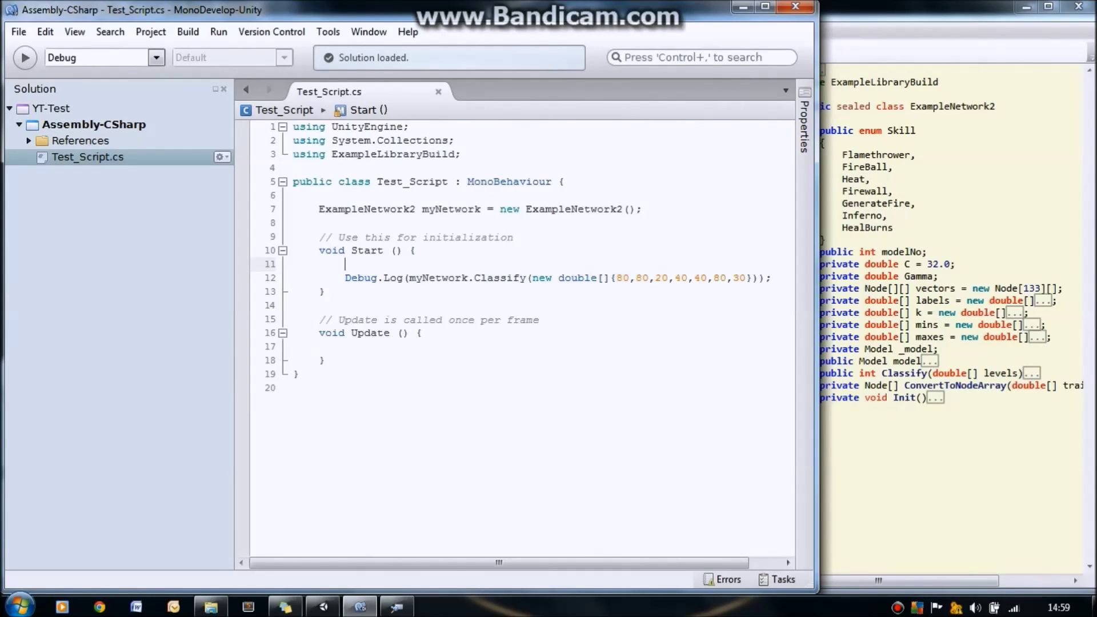
left_click(617, 277)
double_click(680, 278)
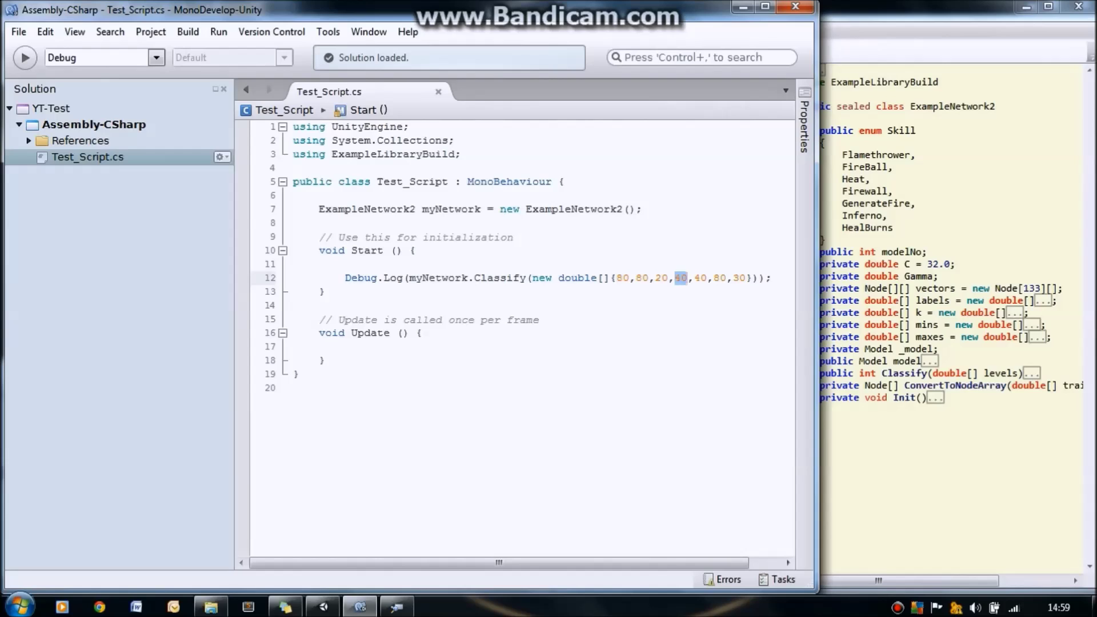
double_click(700, 277)
left_click(528, 278)
key("super+Down")
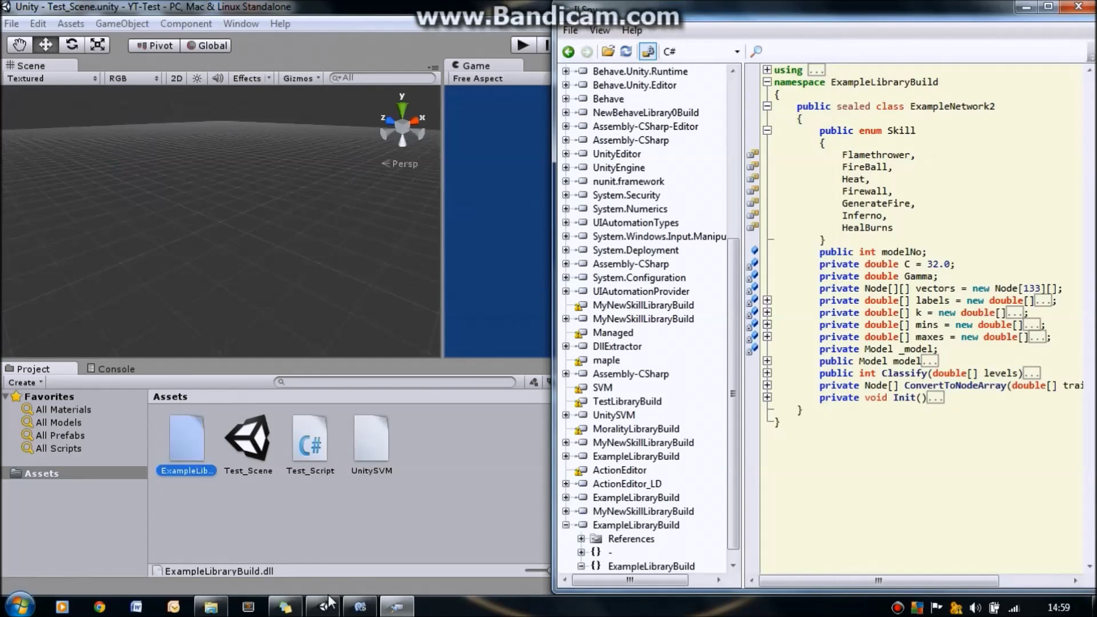
- Minimize ILSpy, play Test_Scene, read the logged classification 1 in the Console, then stop
key("super+Down")
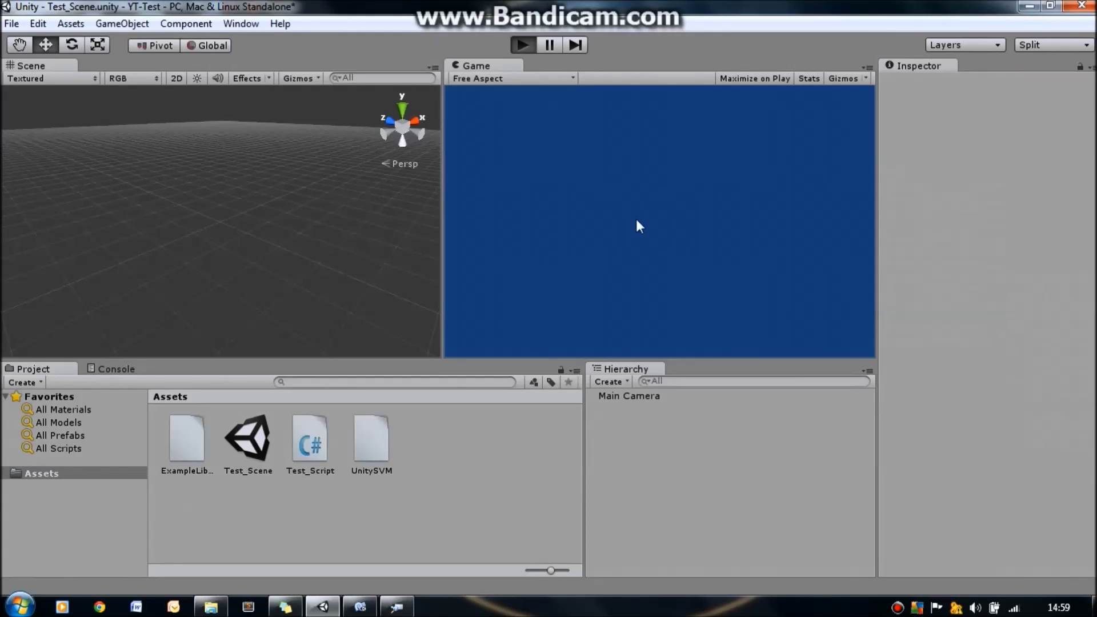
key("ctrl+p")
left_click(115, 369)
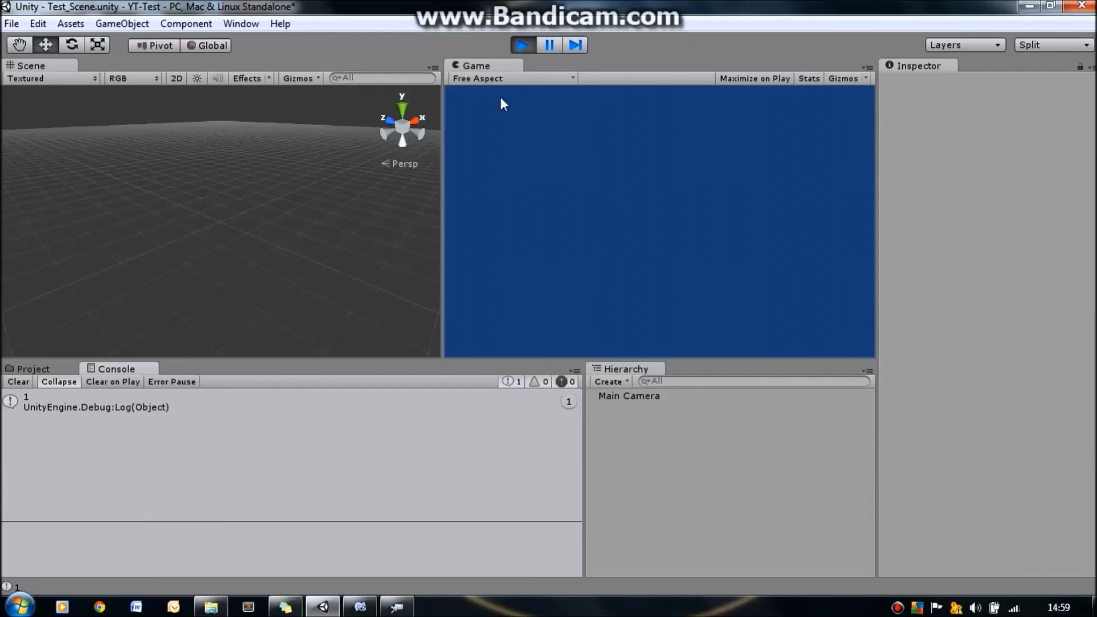
left_click(524, 49)
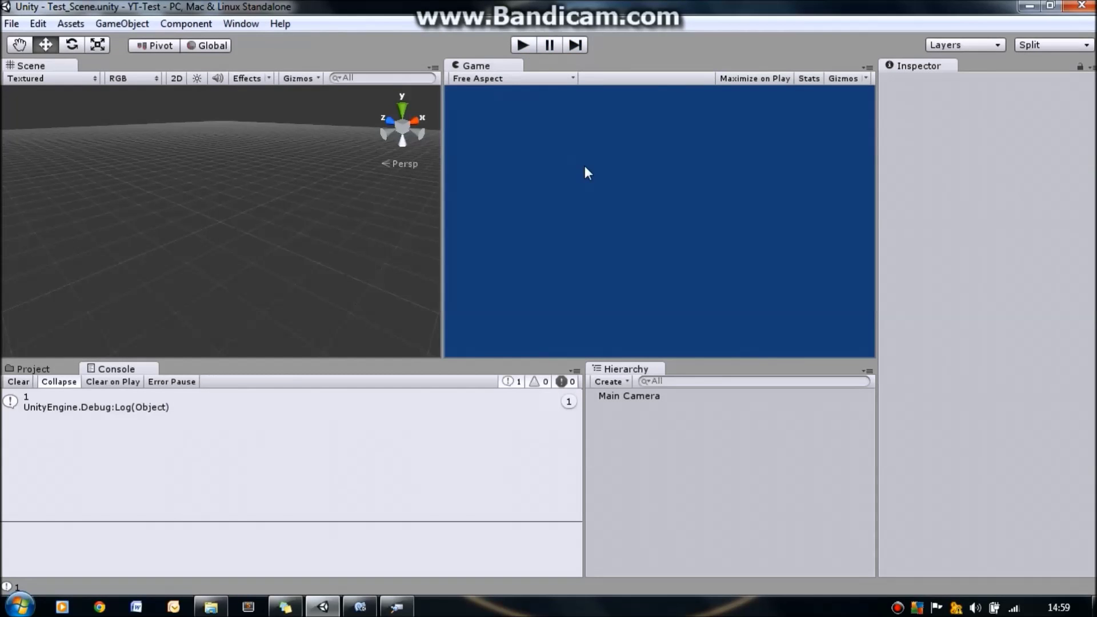